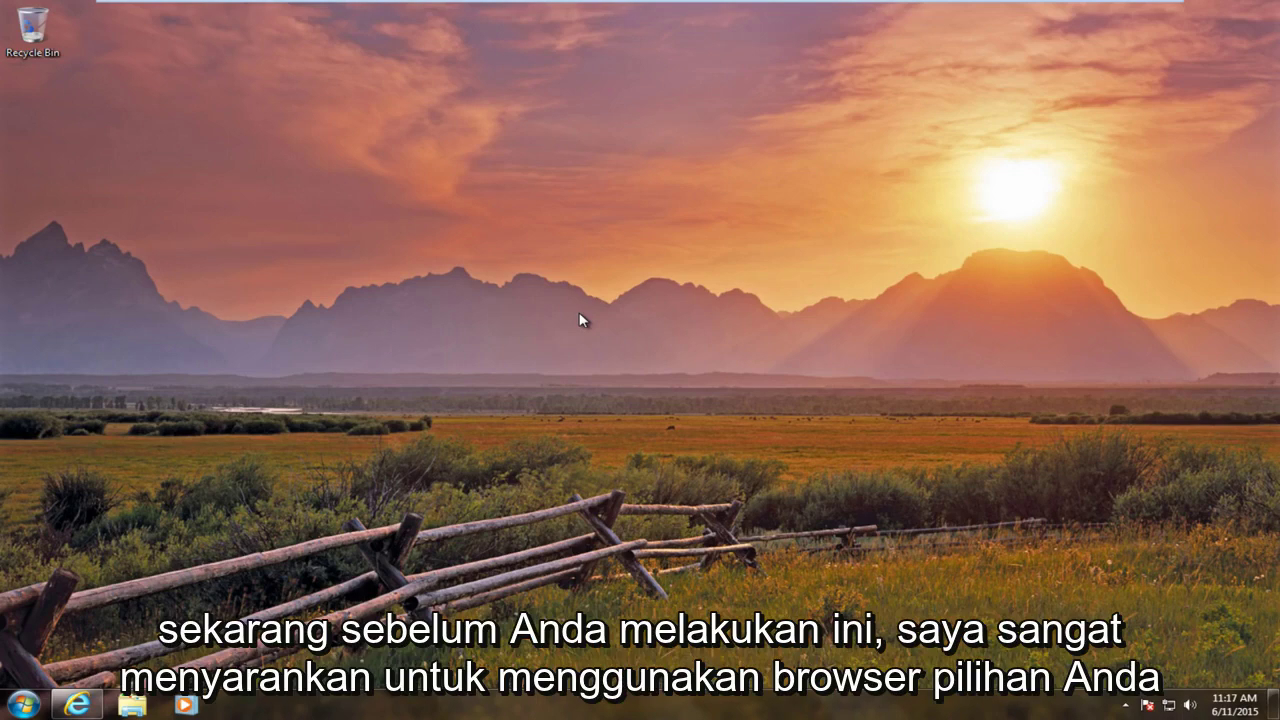
# Review the Windows 10 system requirements page in Internet Explorer, highlight the free hard disk space line, and close the browser
pyautogui.click(76, 705)
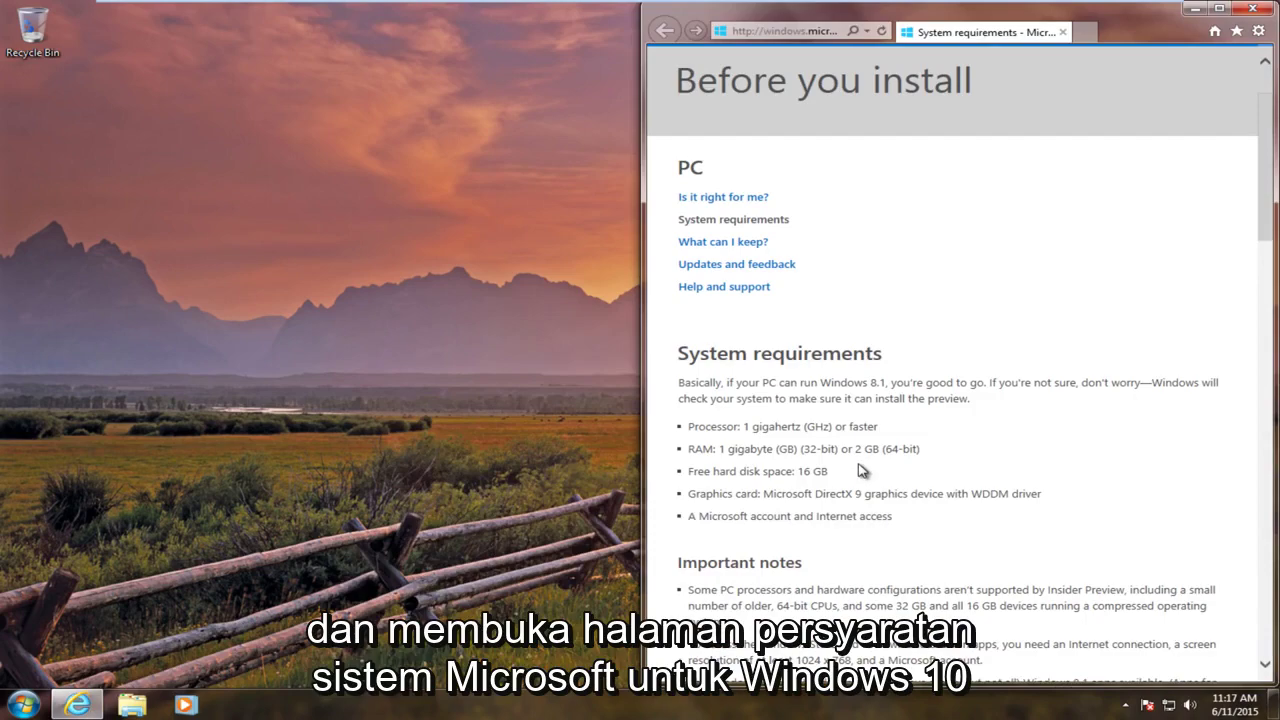
pyautogui.scroll(-1, 862, 471)
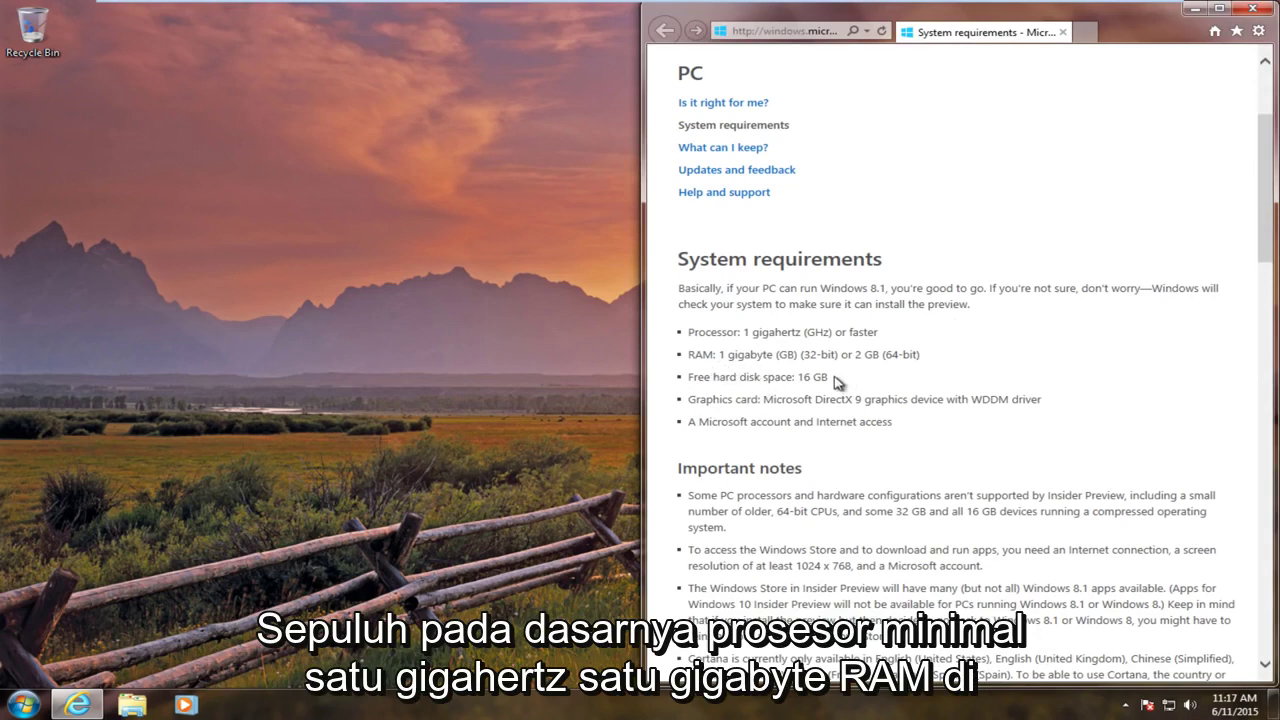
pyautogui.moveTo(830, 378); pyautogui.dragTo(692, 383)
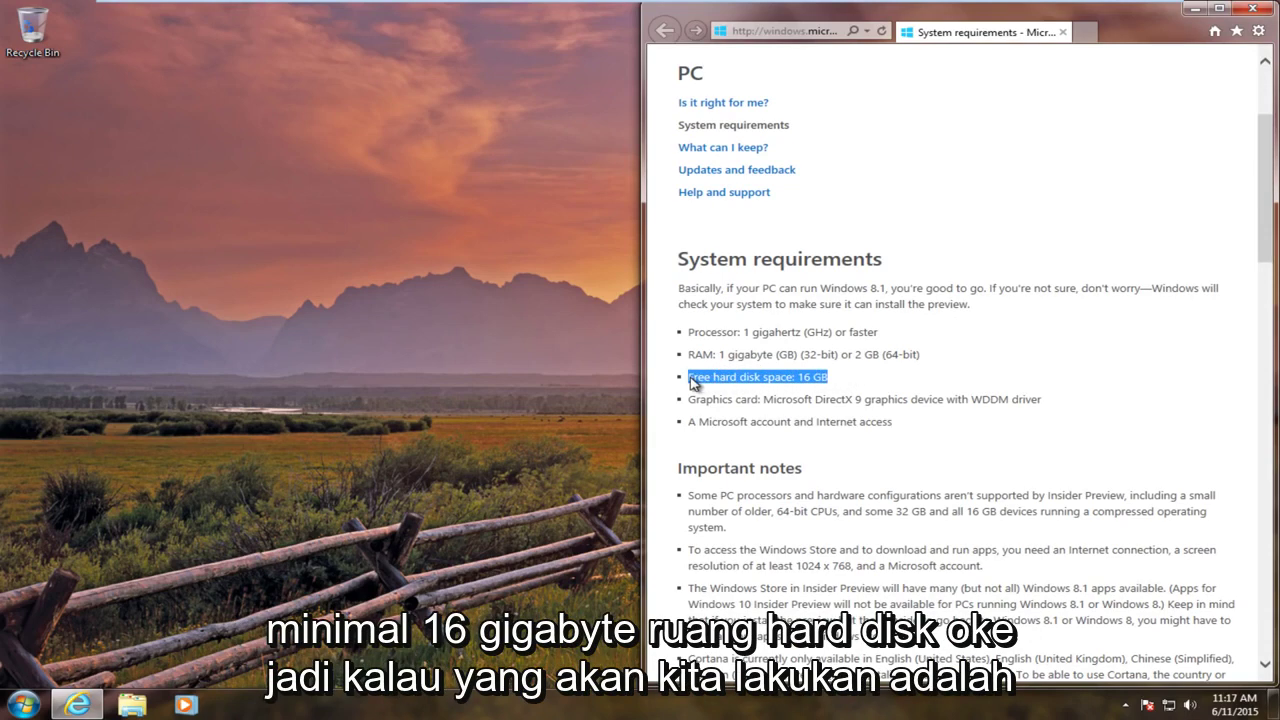
pyautogui.click(1251, 9)
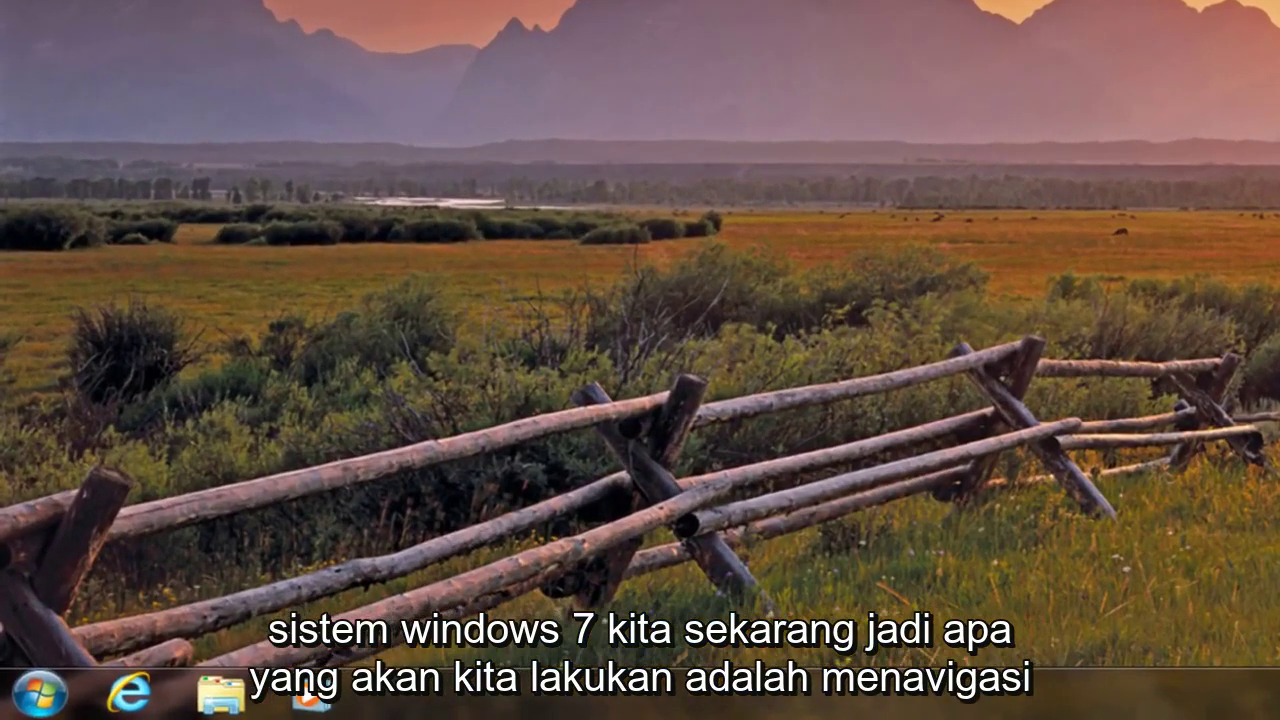
# Search Windows for "disk mana", open the tool to create and format hard disk partitions, and maximize its window
pyautogui.click(12, 706)
pyautogui.write('disk ')
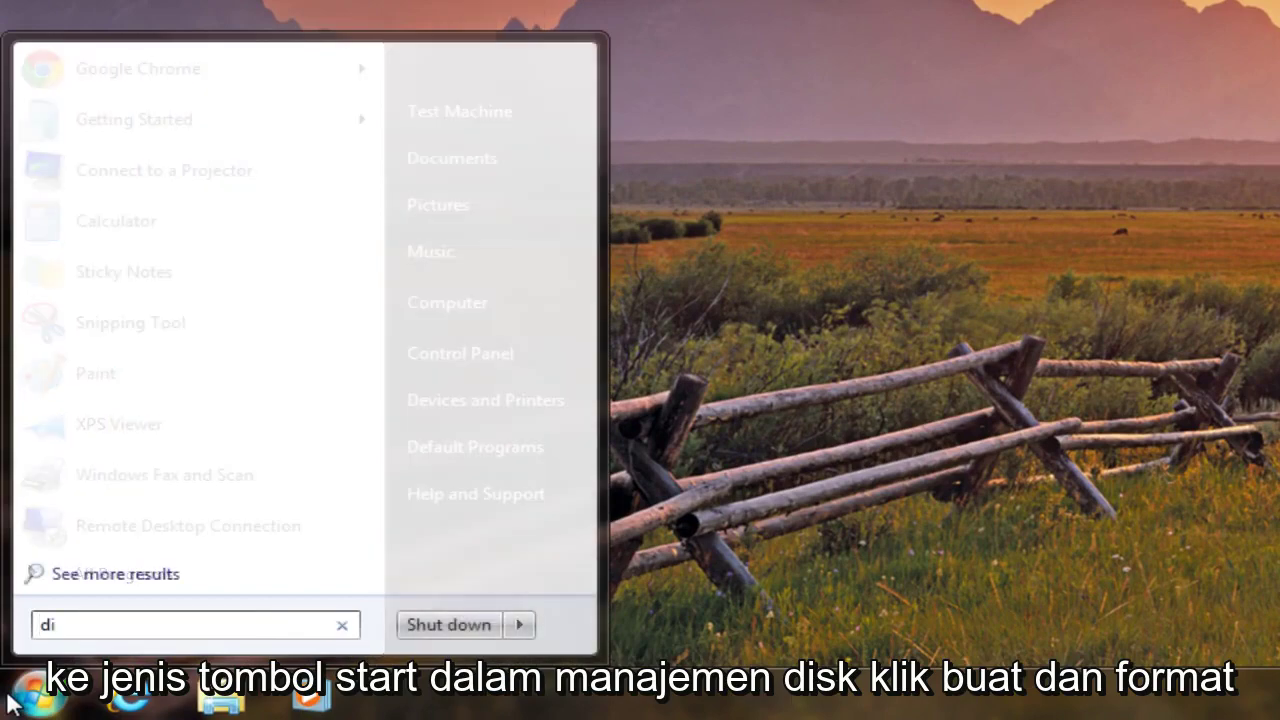
pyautogui.write('mana')
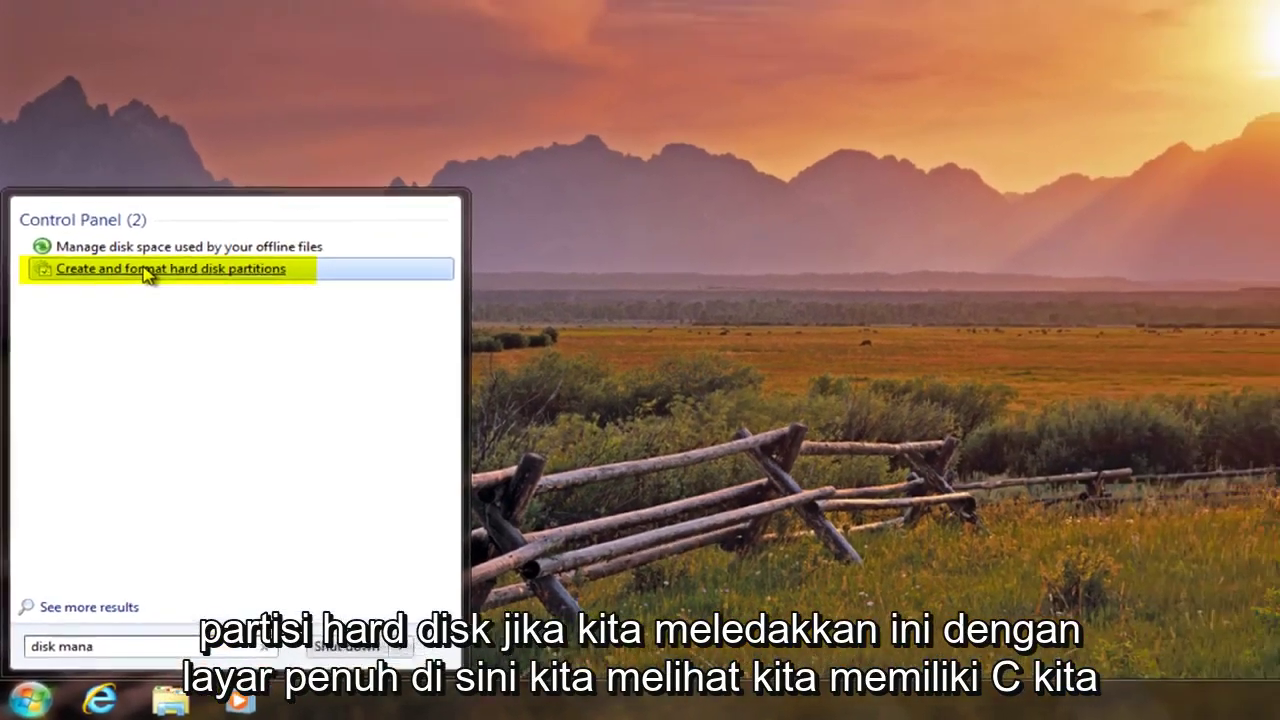
pyautogui.click(190, 140)
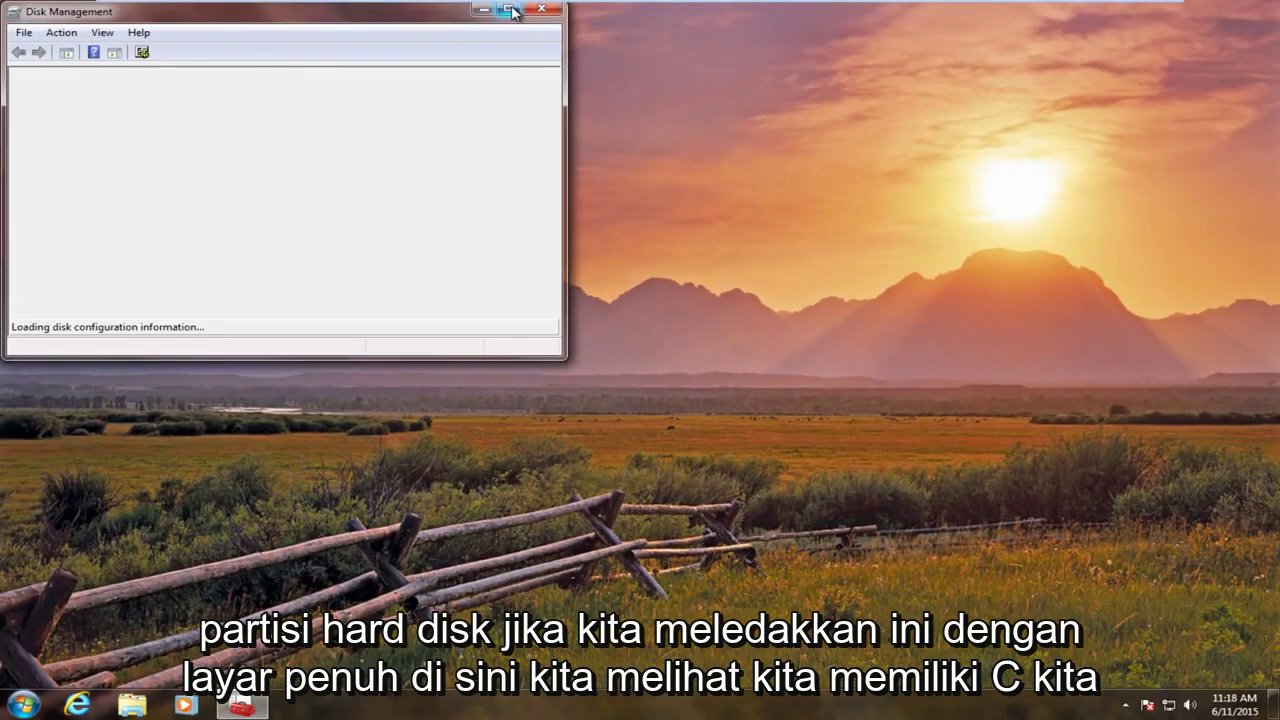
pyautogui.click(512, 10)
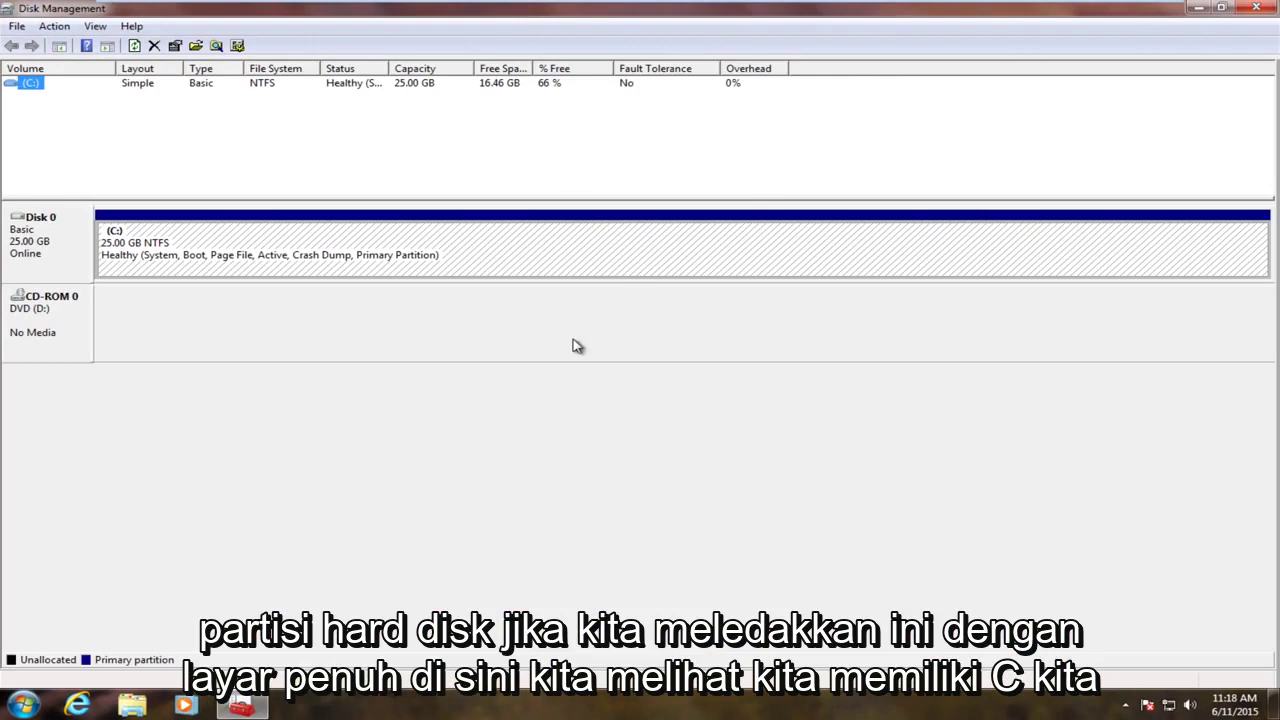
# Start shrinking the C: volume on Disk 0 and clear the amount of space to shrink
pyautogui.click(152, 250)
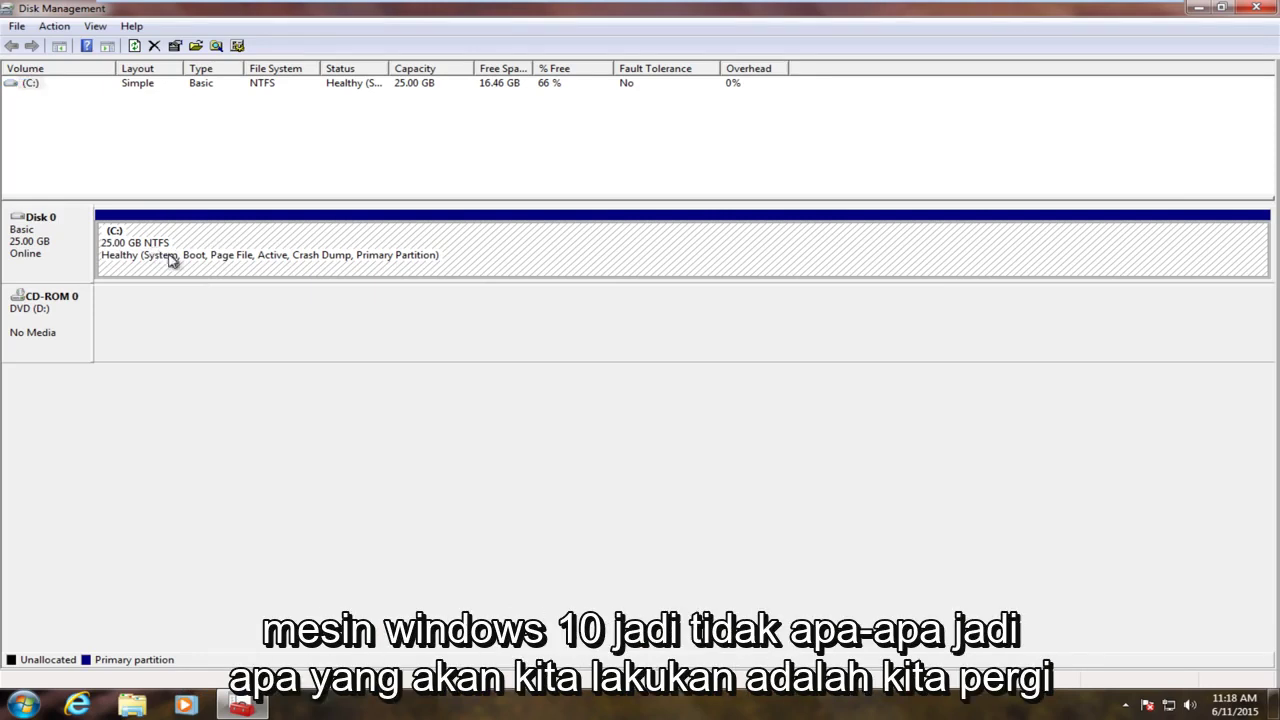
pyautogui.rightClick(157, 246)
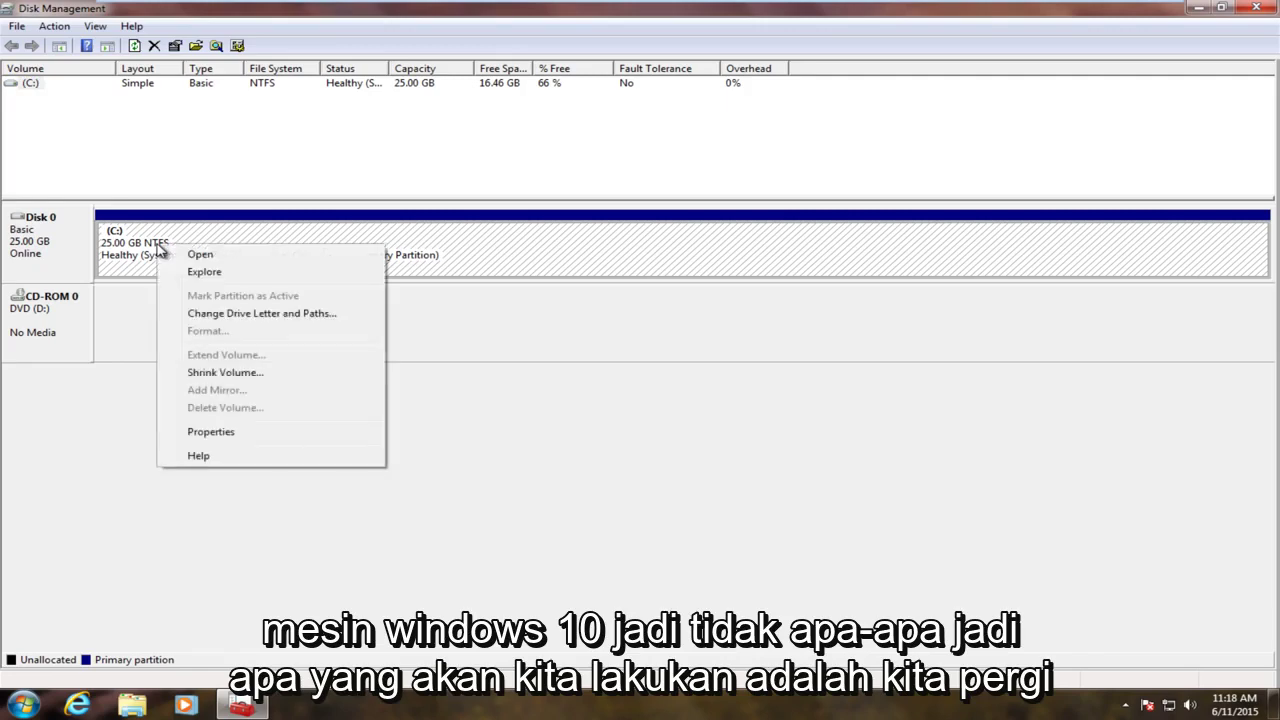
pyautogui.click(210, 372)
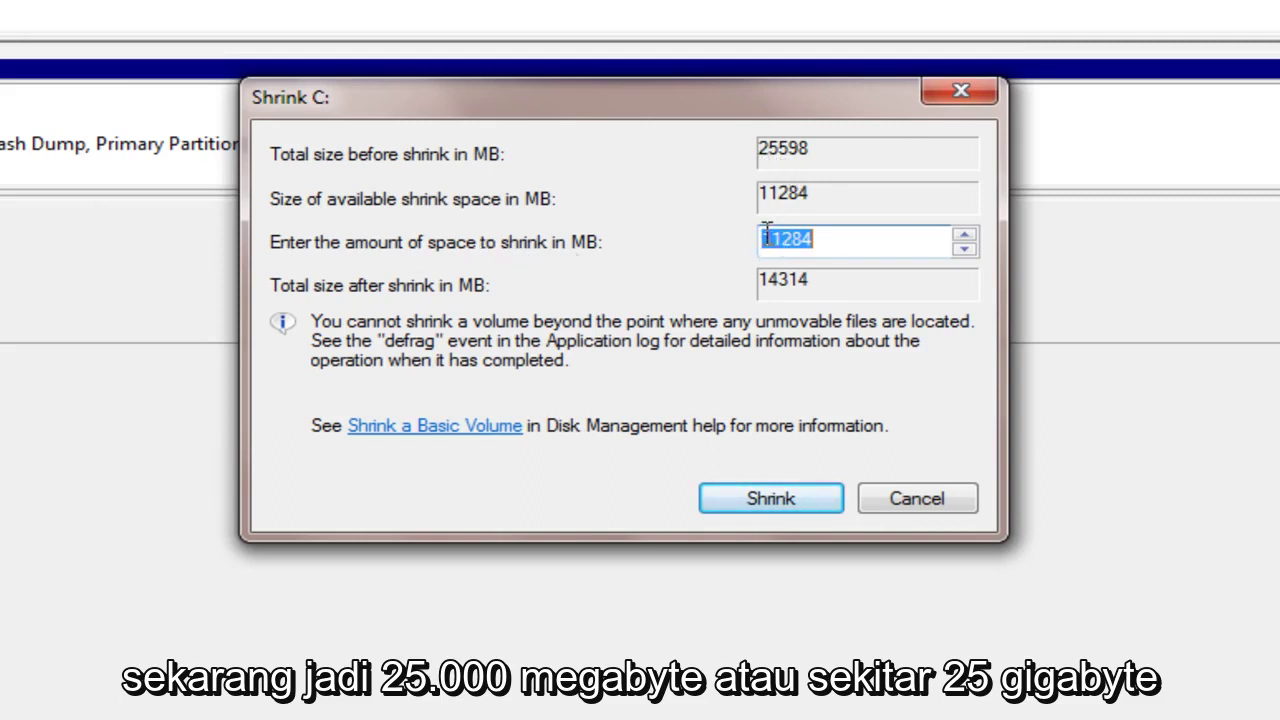
pyautogui.press('BackSpace')
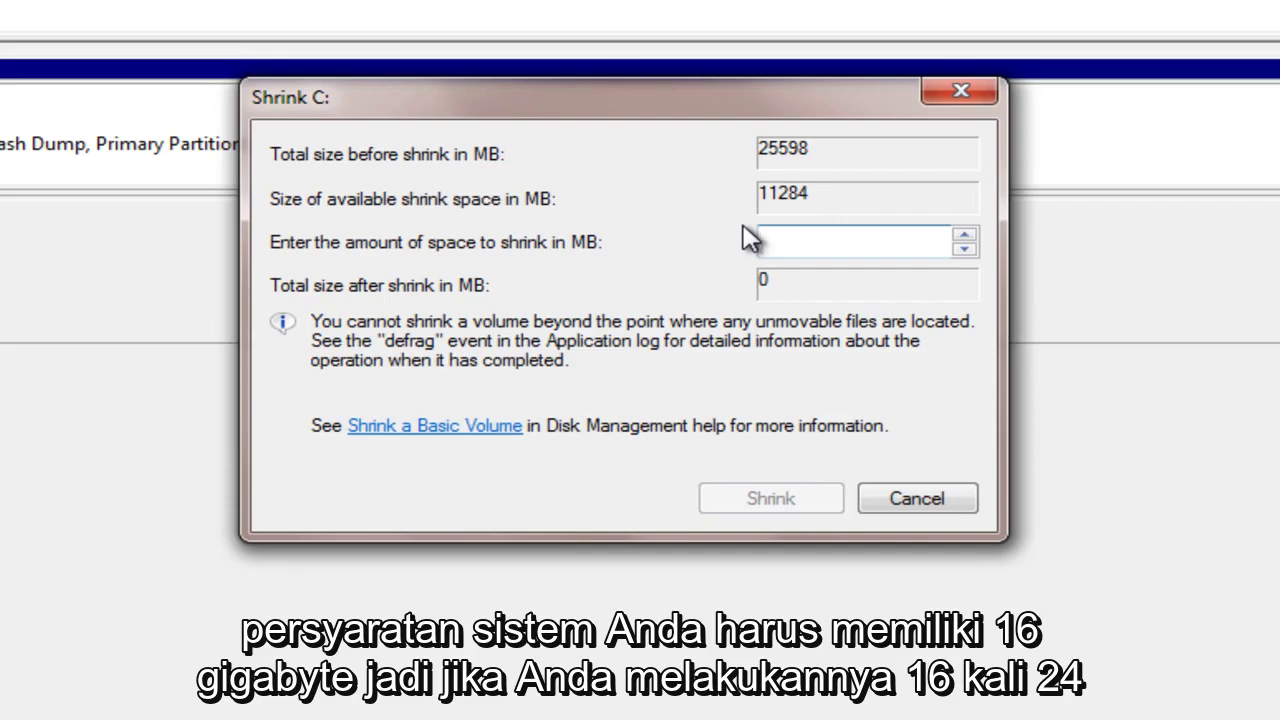
# Switch to Calculator, multiply 16 by 1024 to convert the required gigabytes to megabytes, and close it
pyautogui.press('super')
pyautogui.write('c')
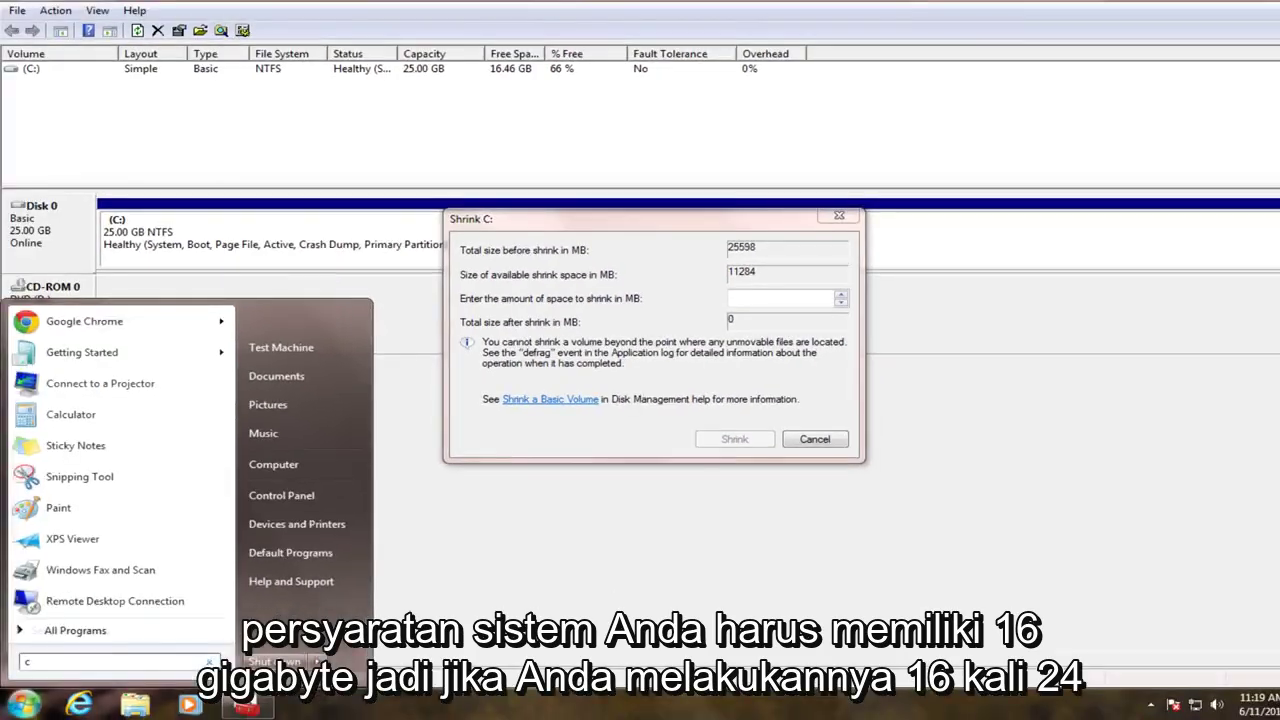
pyautogui.write('alc')
pyautogui.press('Return')
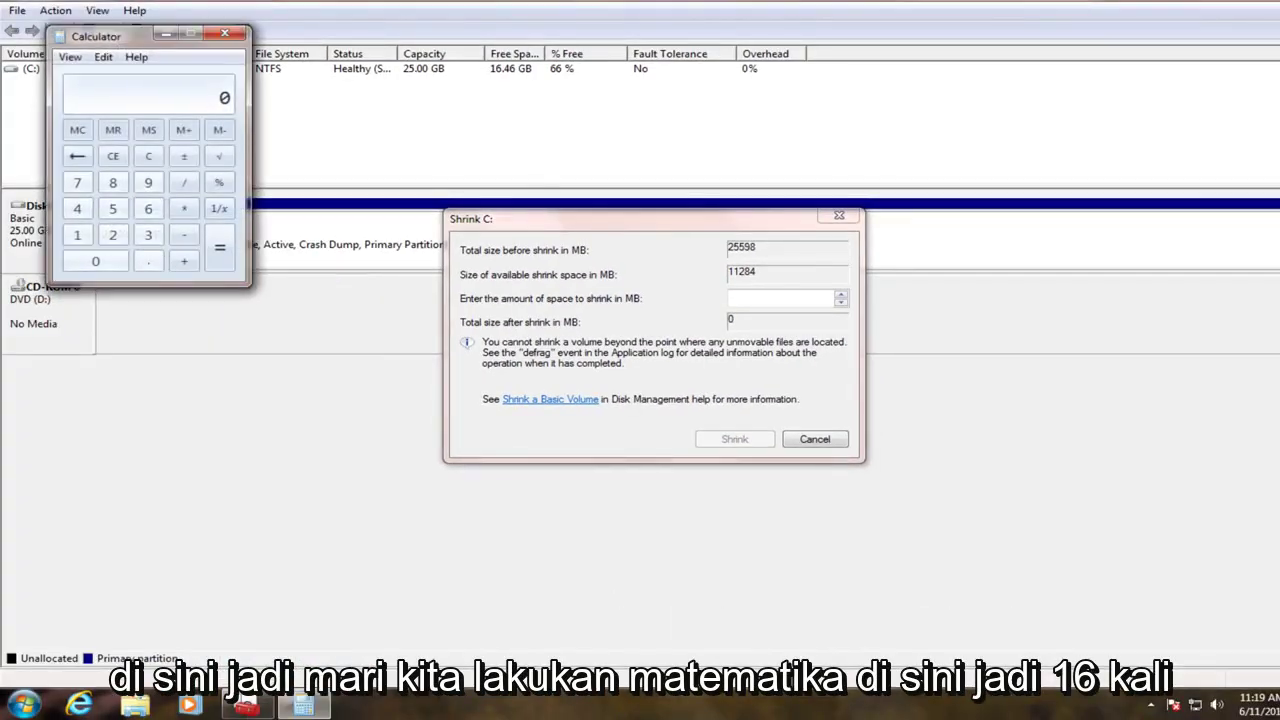
pyautogui.write('16')
pyautogui.write('10')
pyautogui.write('24')
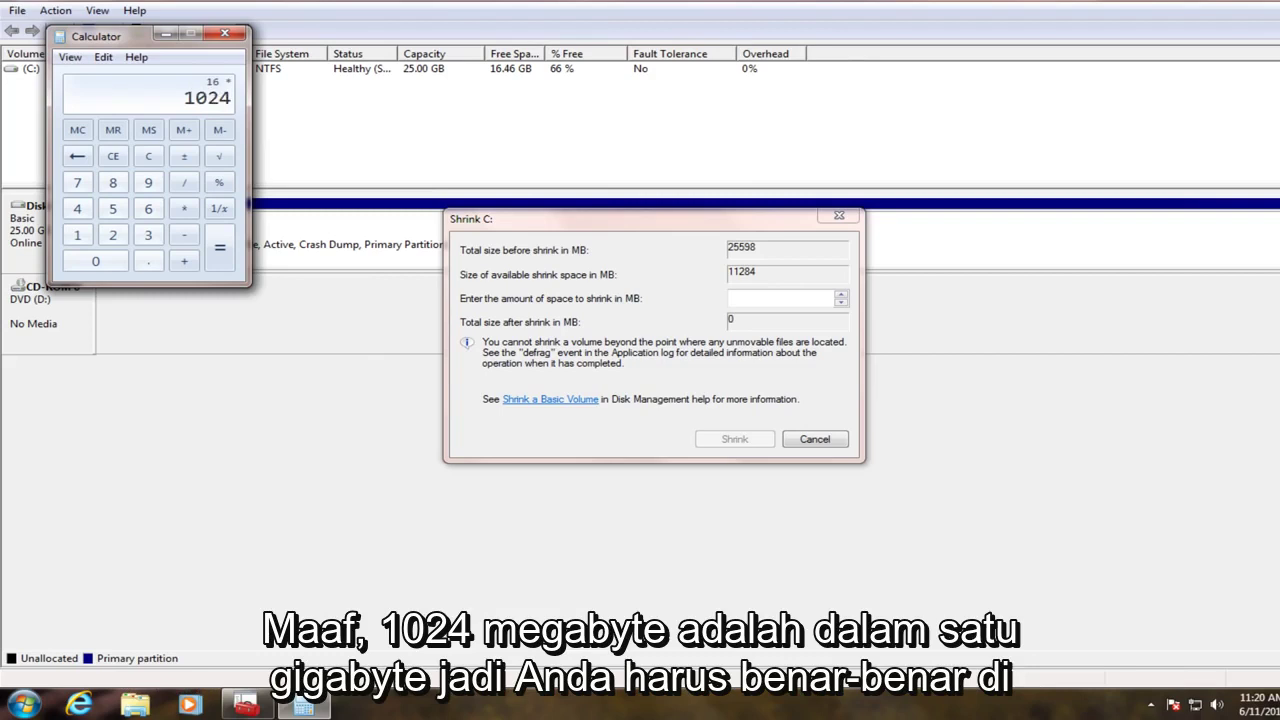
pyautogui.press('Return')
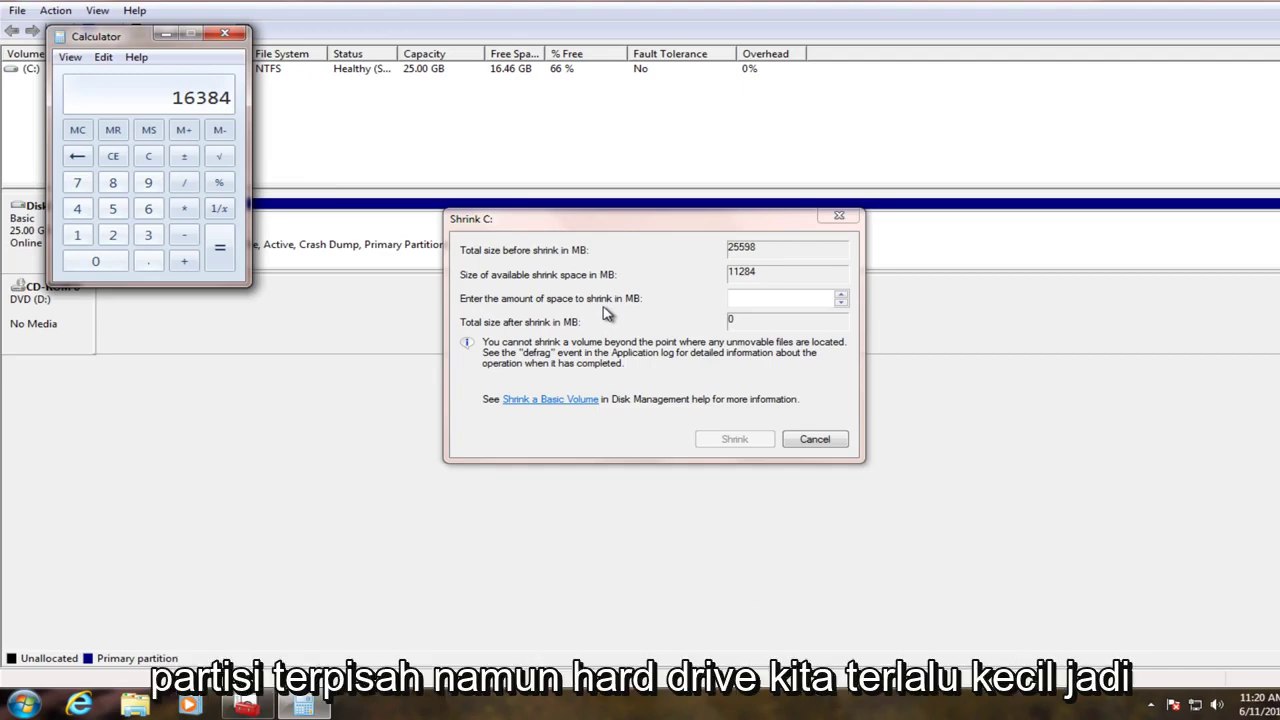
pyautogui.click(226, 34)
# Shrink the C: volume by 7000 MB, select the resulting unallocated space, and close Disk Management
pyautogui.click(735, 297)
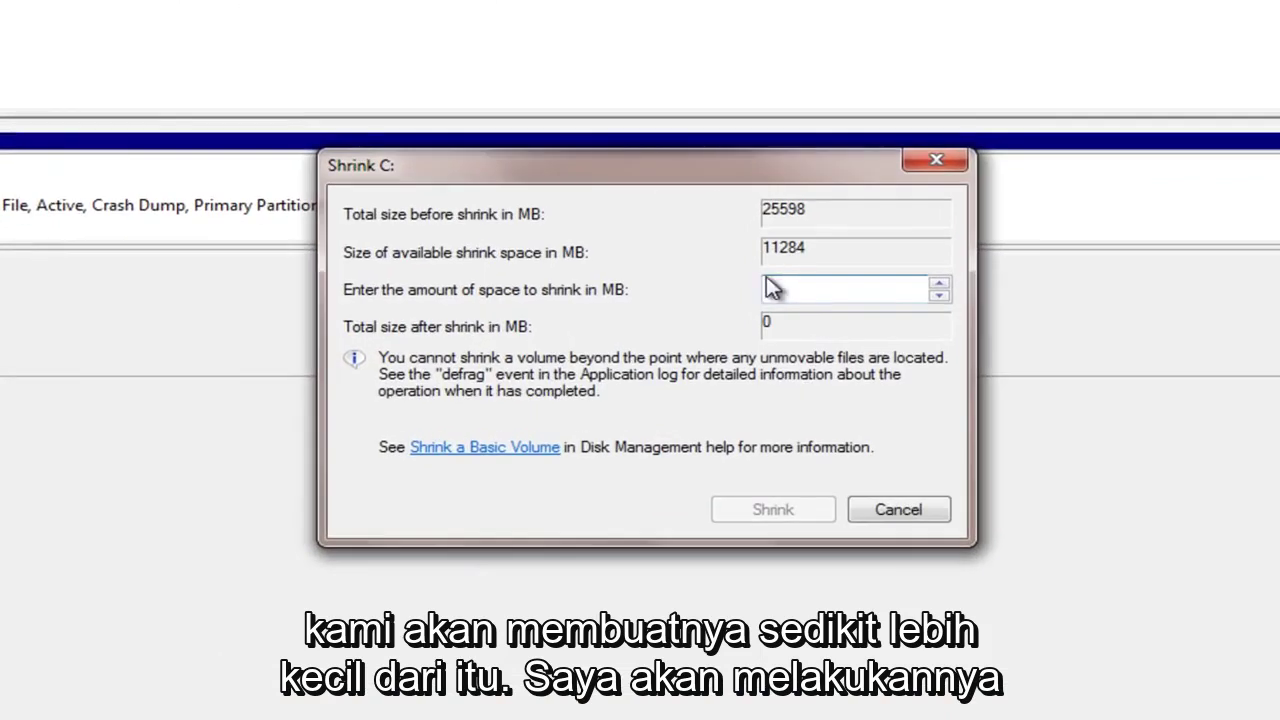
pyautogui.write('7000')
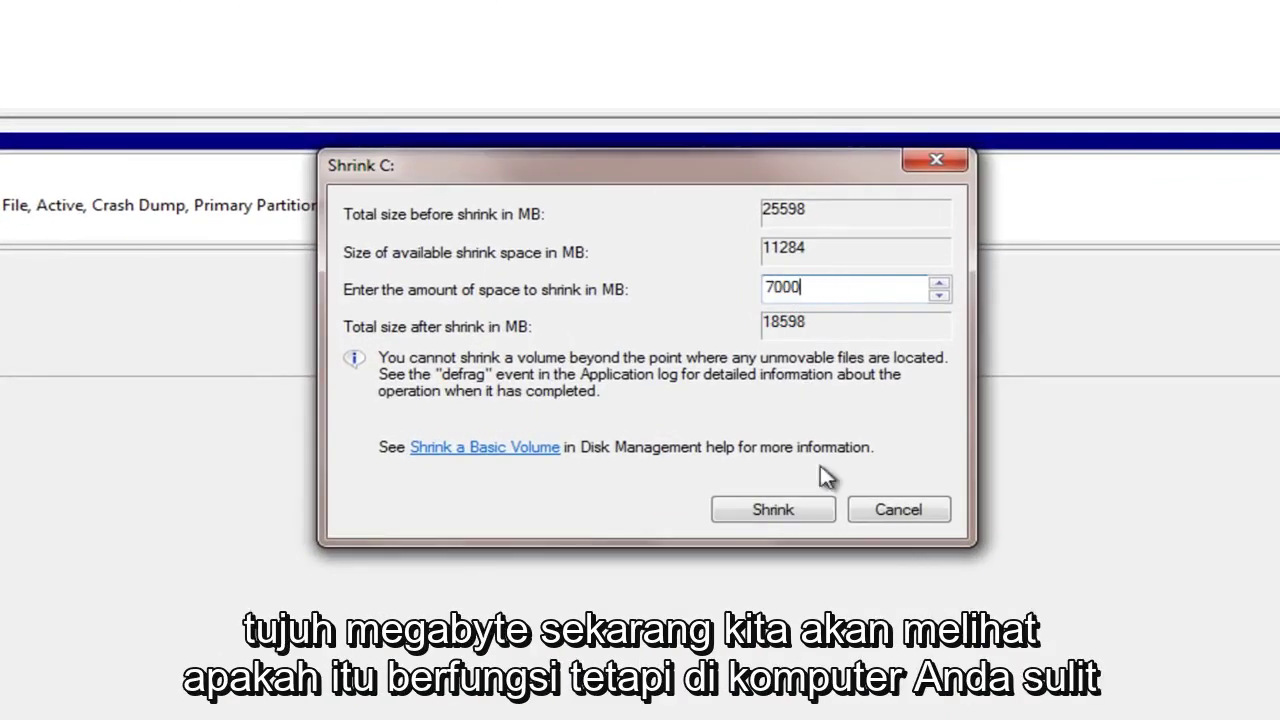
pyautogui.click(779, 509)
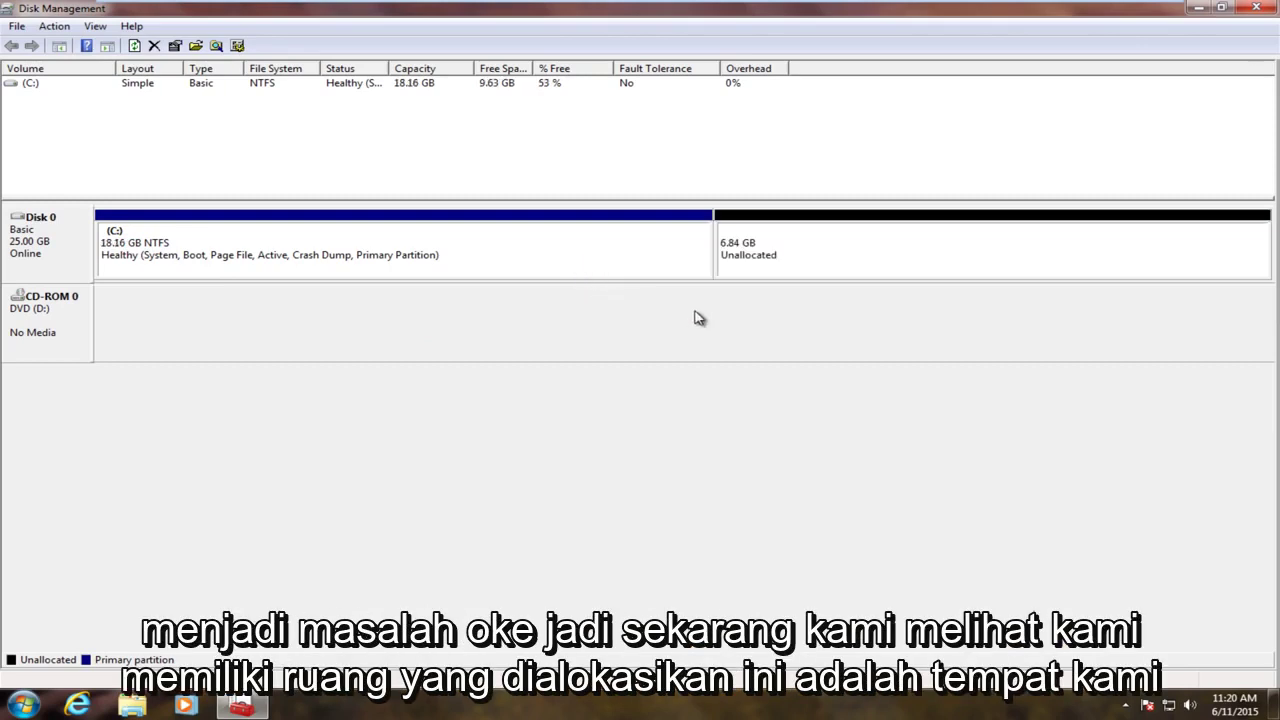
pyautogui.click(790, 253)
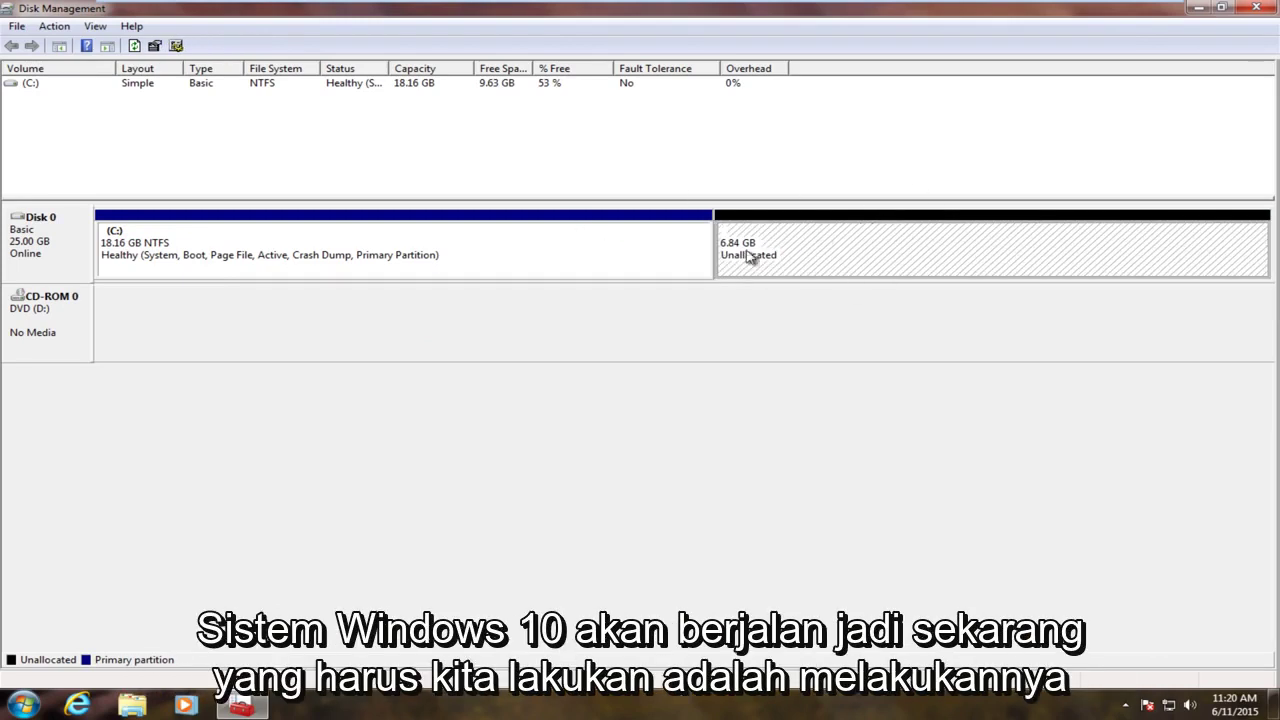
pyautogui.click(1254, 10)
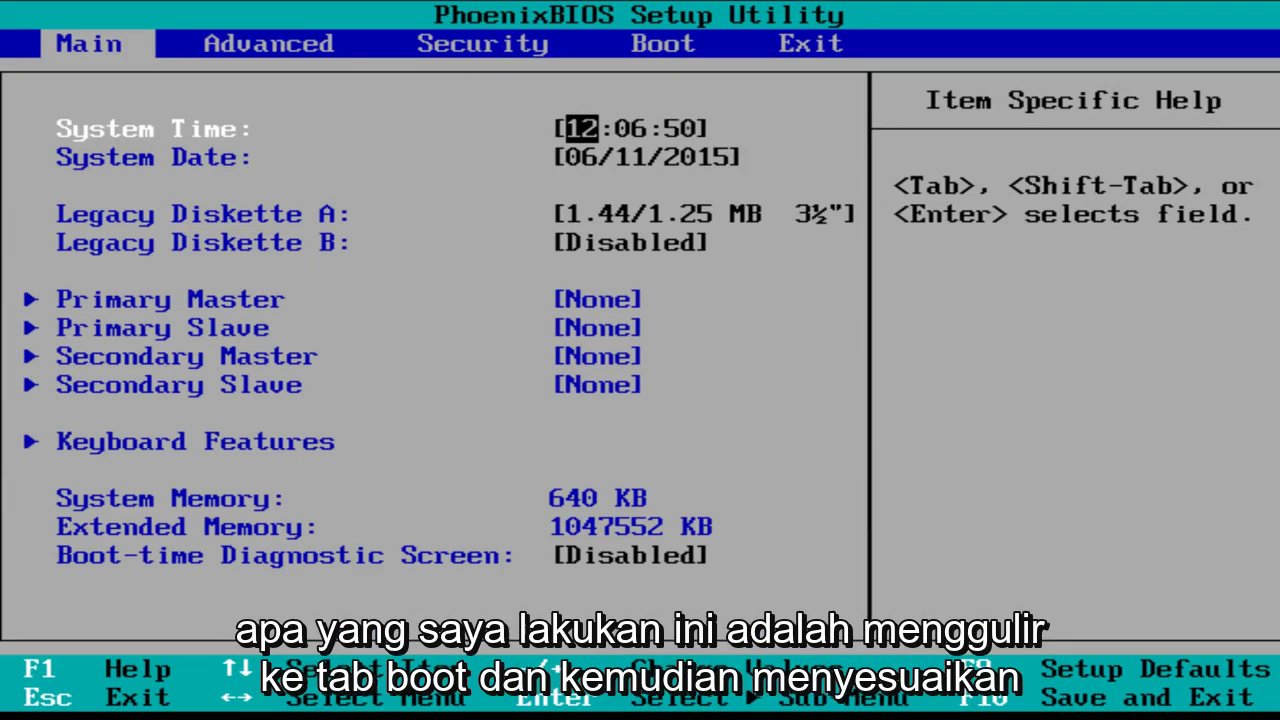
# Move CD-ROM Drive to first place in the BIOS boot order, above Hard Drive and Removable Devices
pyautogui.press('Right')
pyautogui.press('Right')
pyautogui.press('Right')
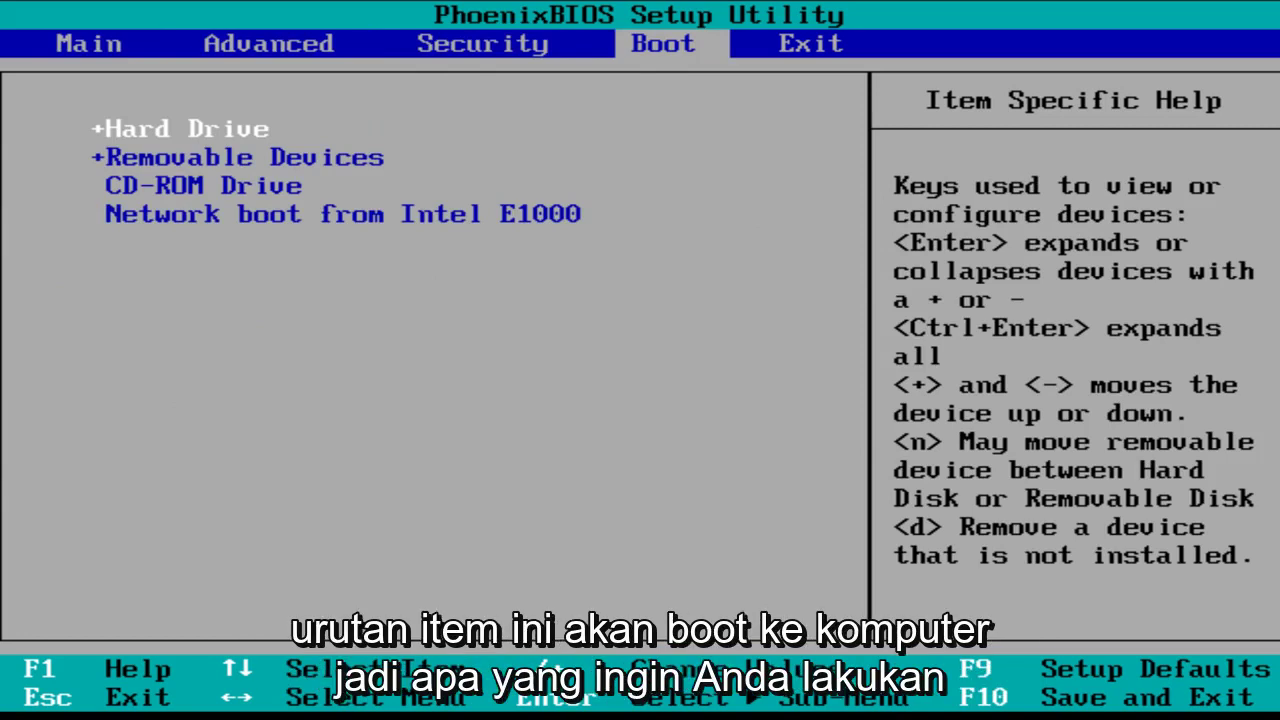
pyautogui.press('Down')
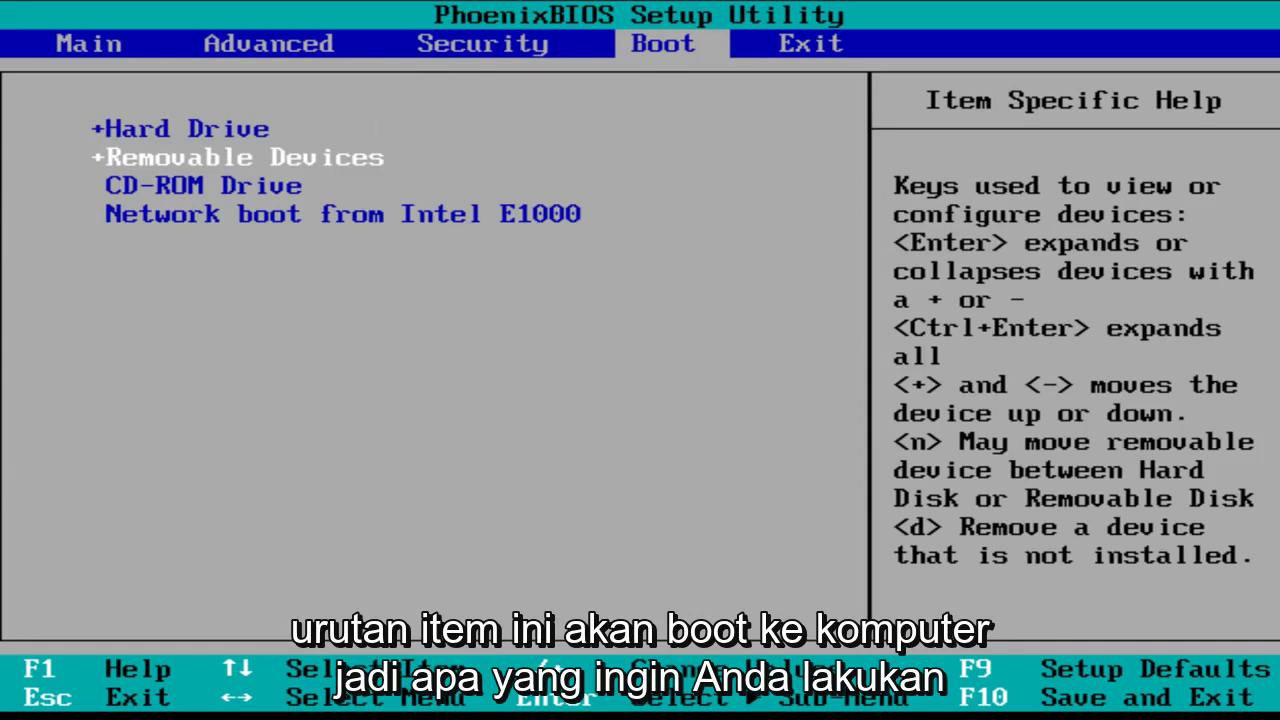
pyautogui.press('Down')
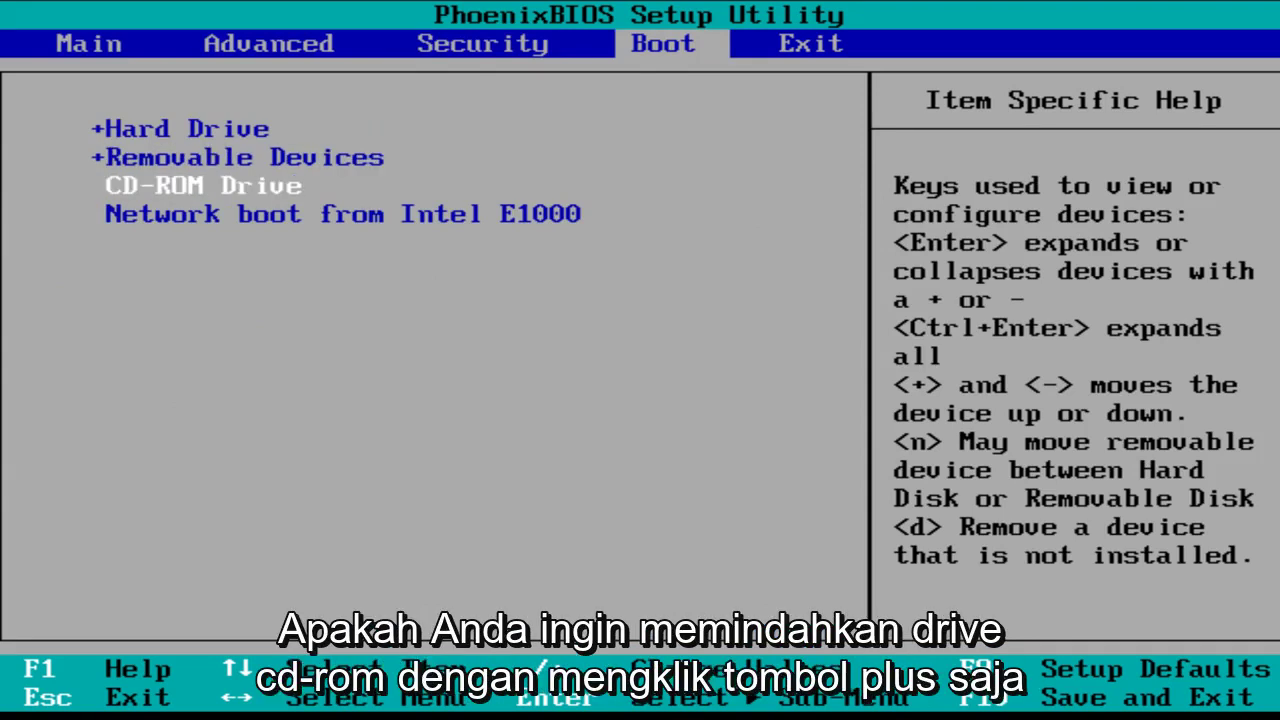
pyautogui.press('+')
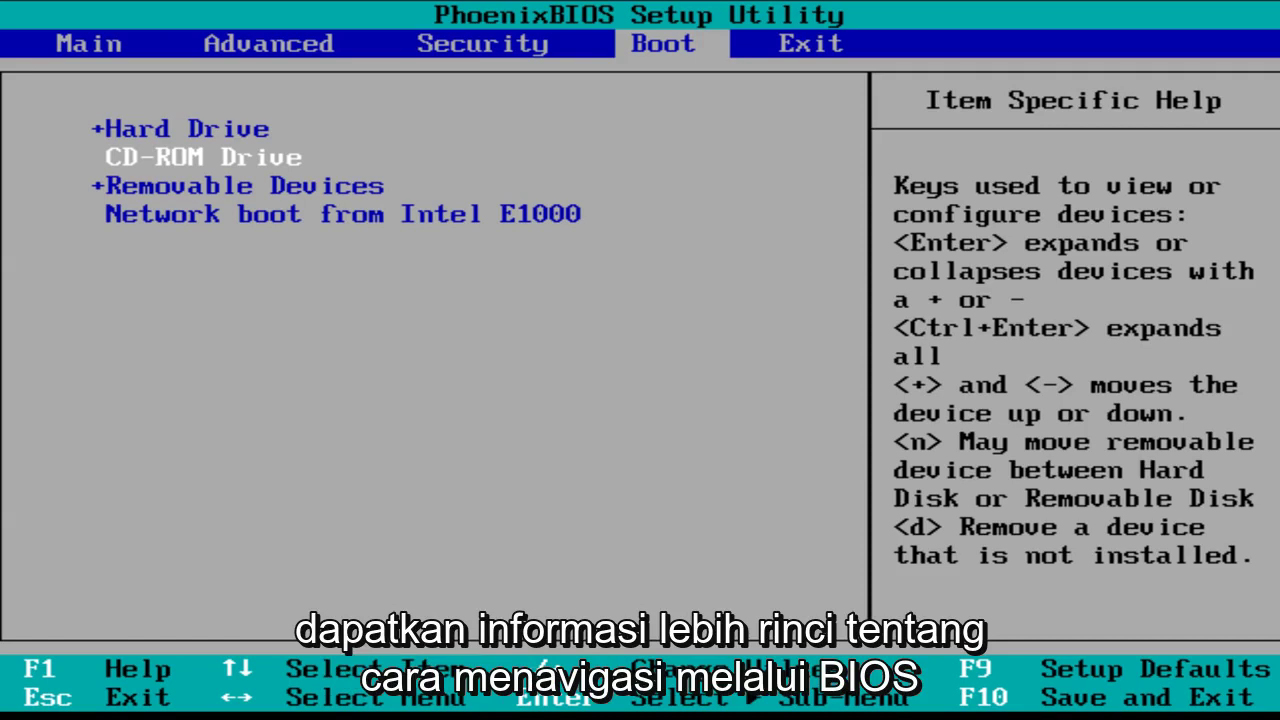
pyautogui.press('+')
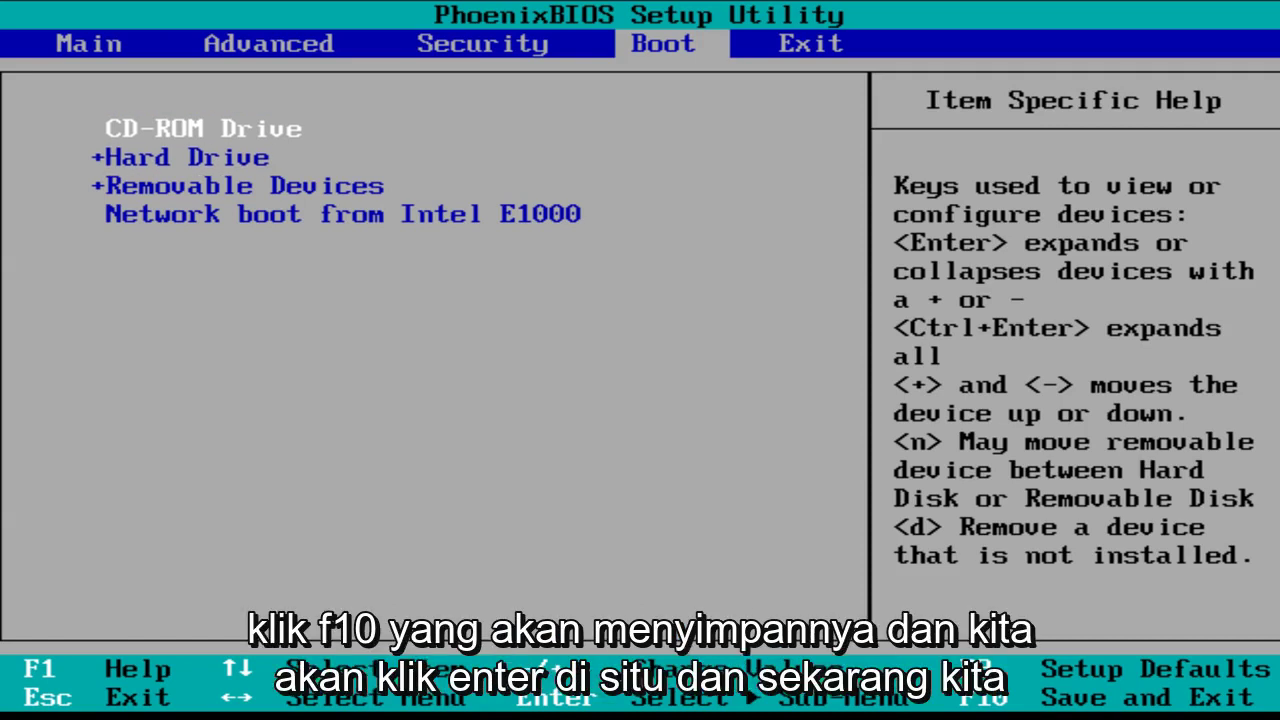
# Save the BIOS configuration changes, exit the setup utility, and boot the computer from the installation disc
pyautogui.press('F10')
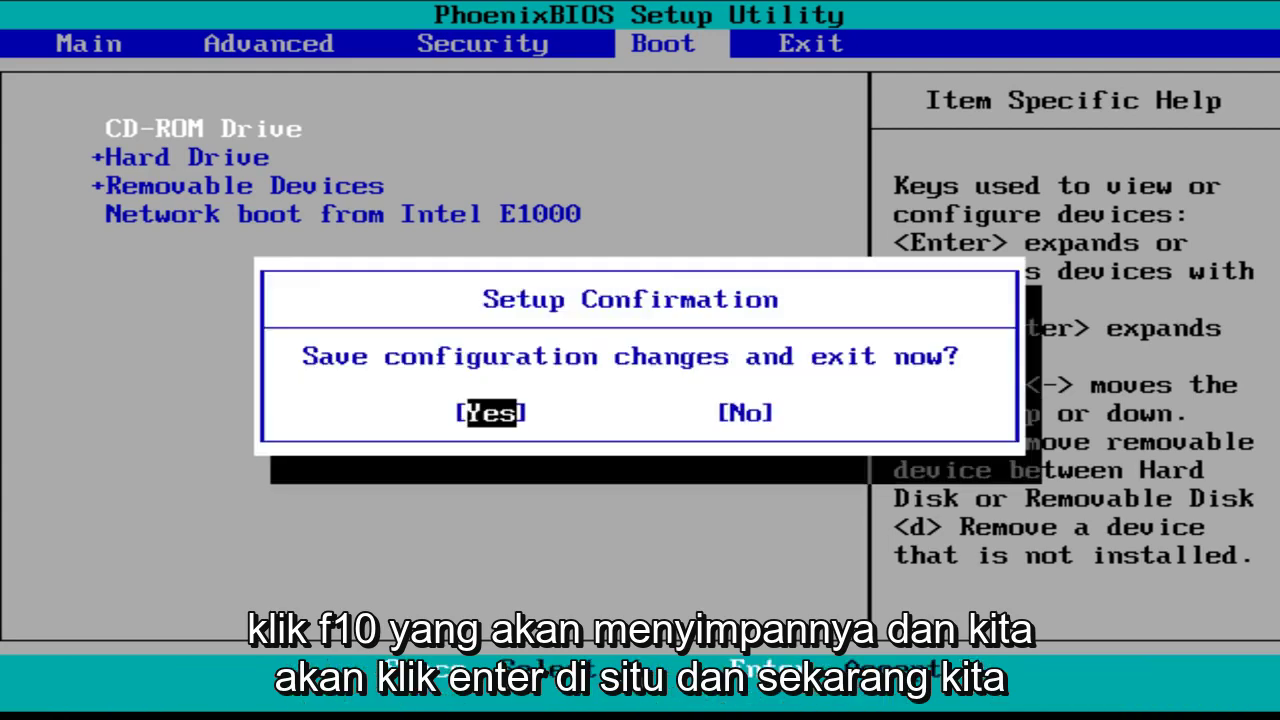
pyautogui.press('Return')
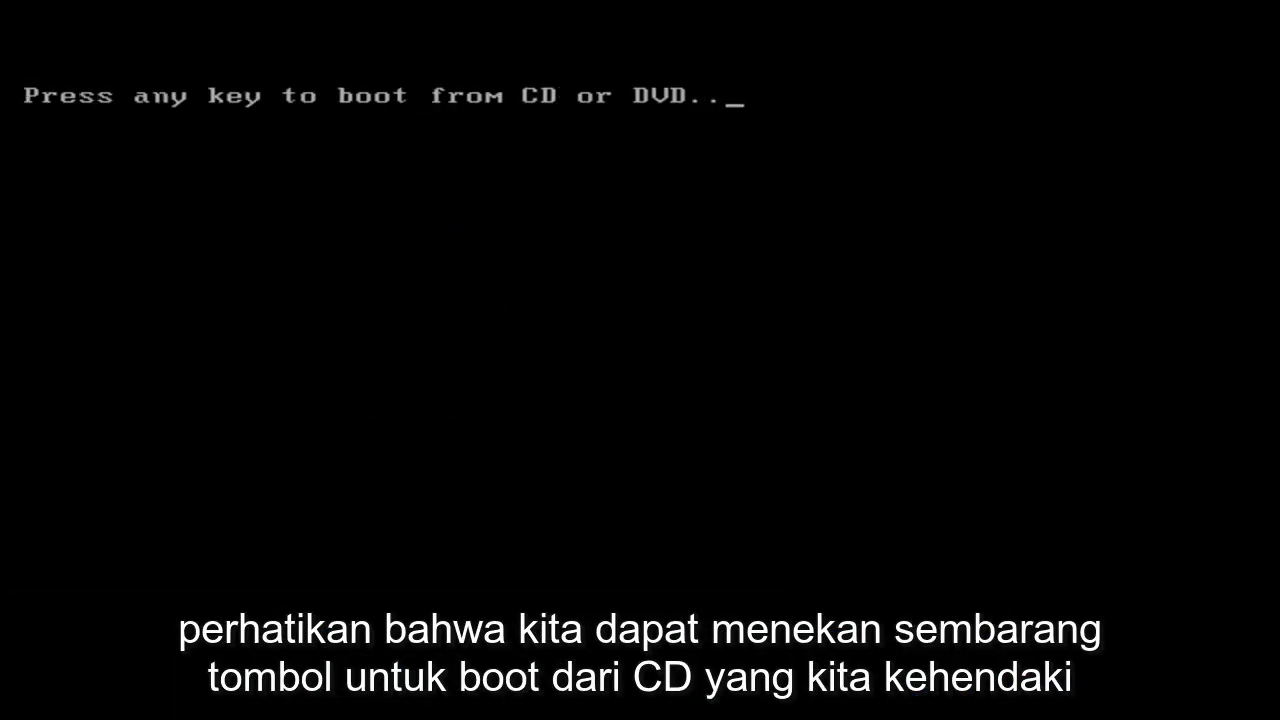
pyautogui.press('Return')
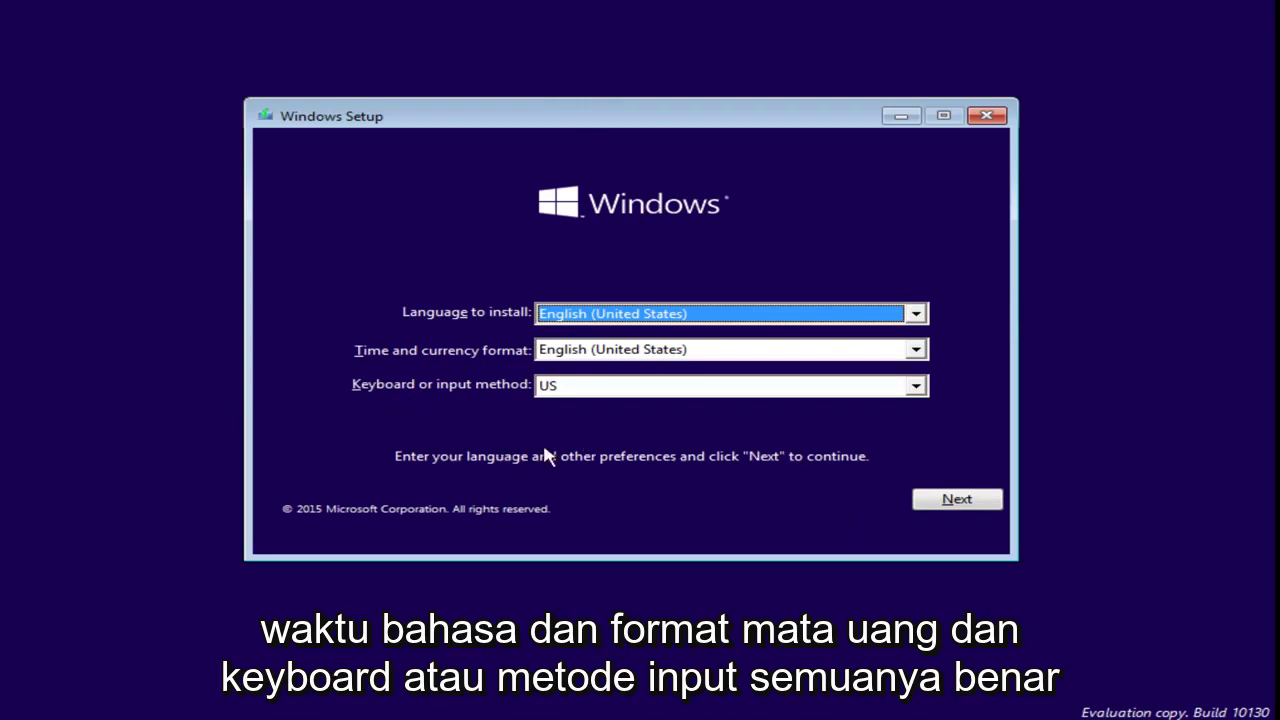
# Start the Windows installation with English (United States) and the US keyboard, and accept the license terms
pyautogui.click(916, 505)
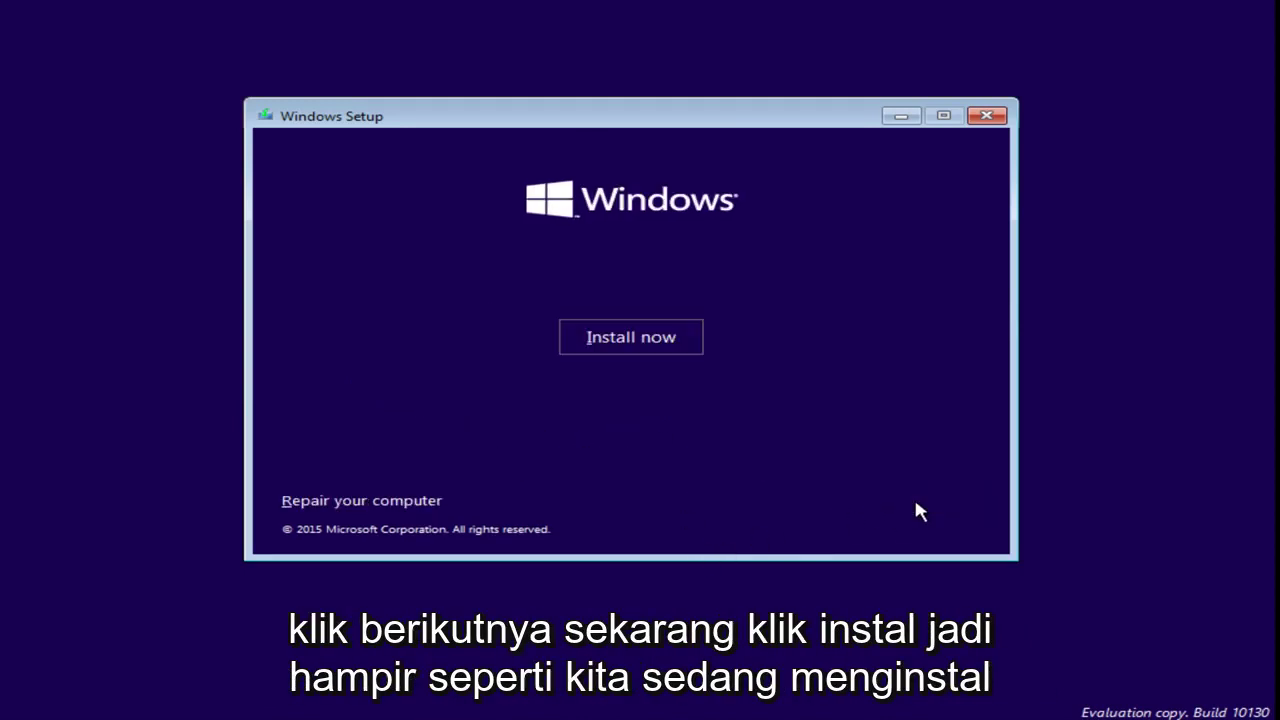
pyautogui.click(642, 342)
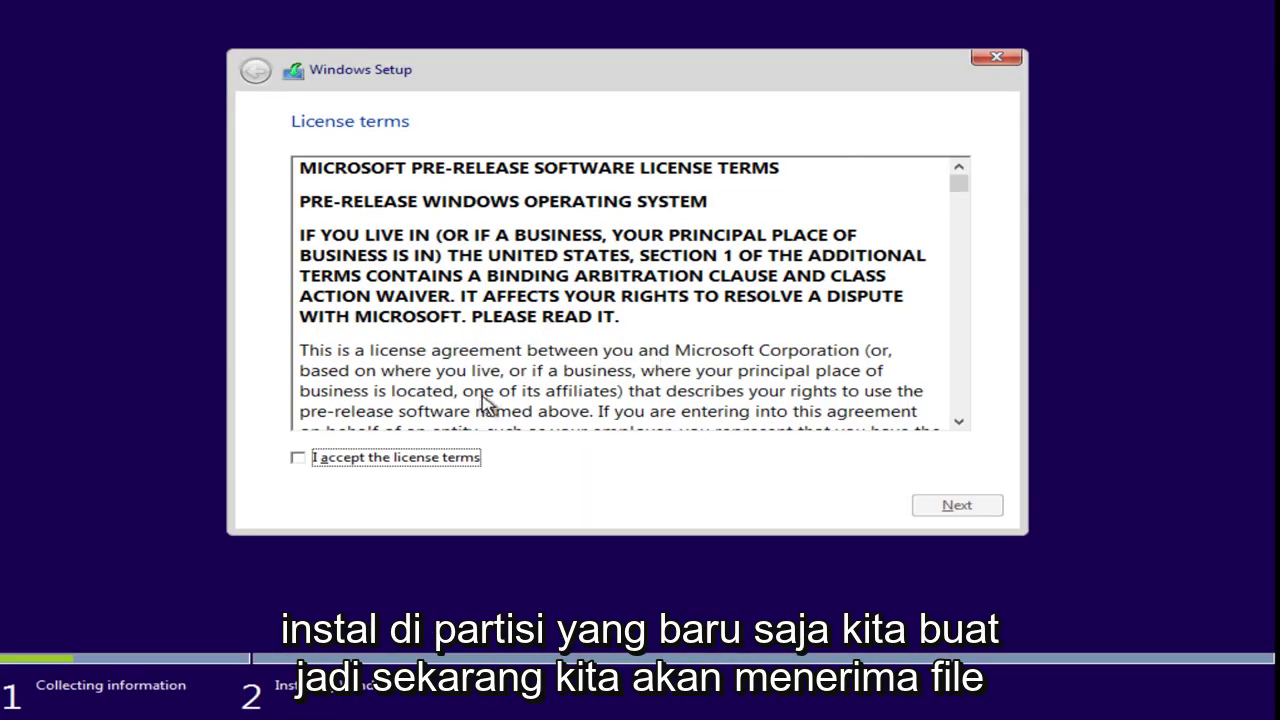
pyautogui.click(376, 459)
pyautogui.click(954, 503)
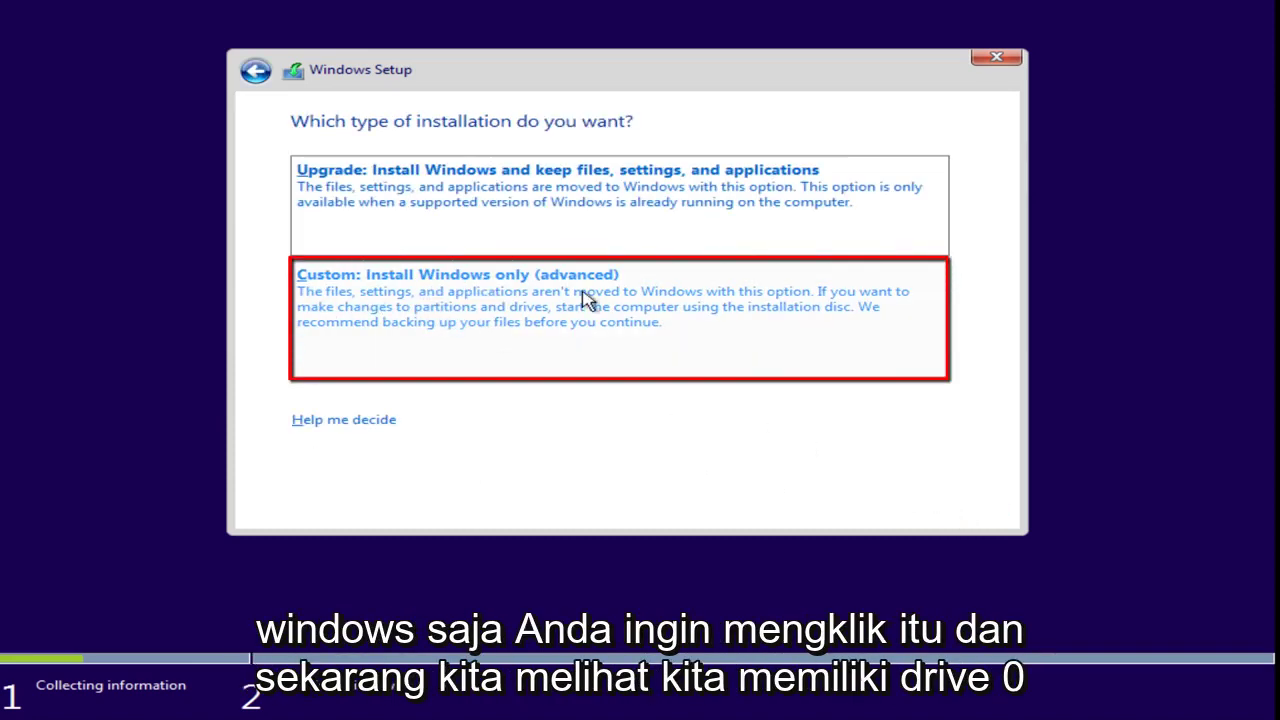
# Choose the custom Windows-only installation and create an 11454 MB partition from Drive 0's unallocated space
pyautogui.click(491, 313)
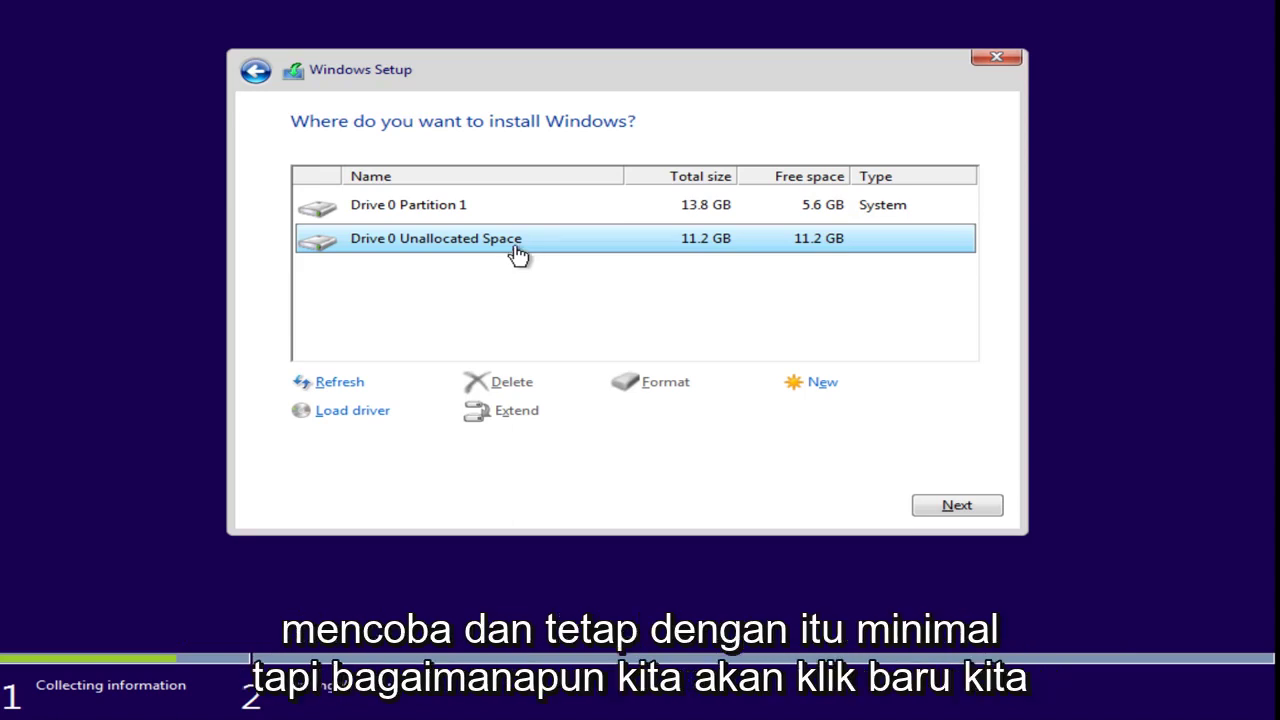
pyautogui.click(820, 384)
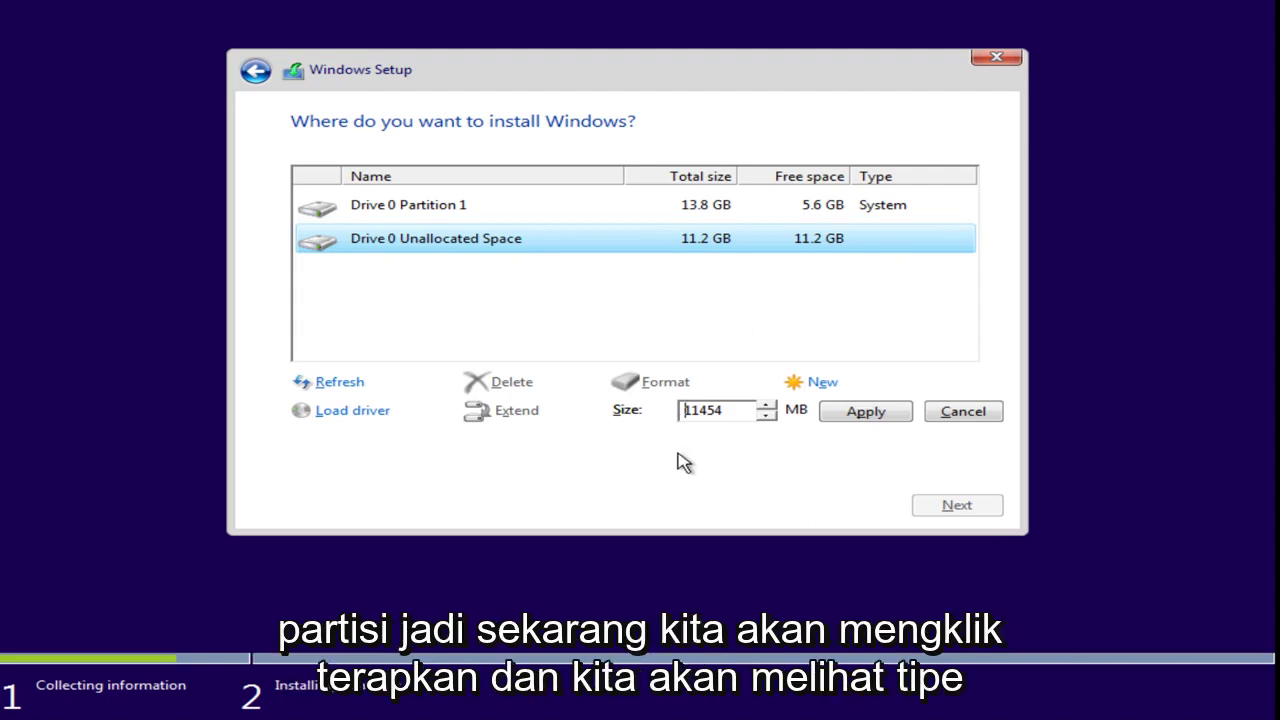
pyautogui.click(866, 418)
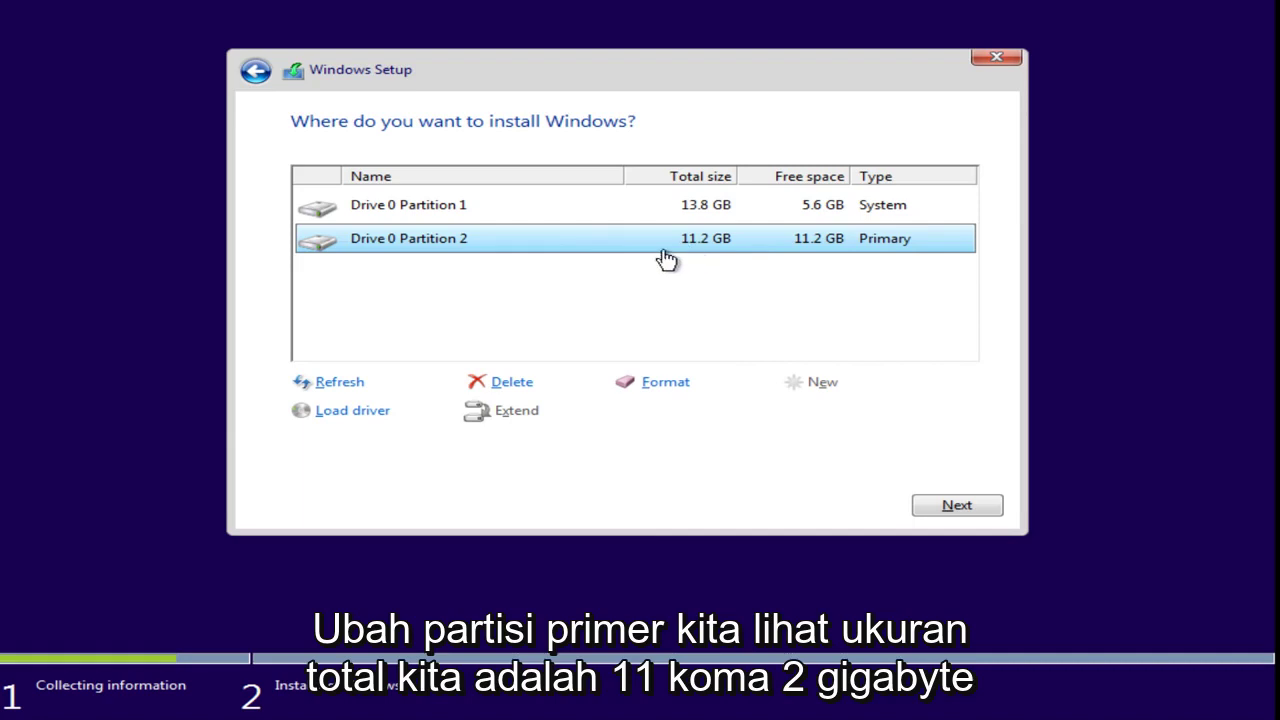
# Start installing Windows on Drive 0 Partition 2, the 11.2 GB primary partition
pyautogui.click(936, 512)
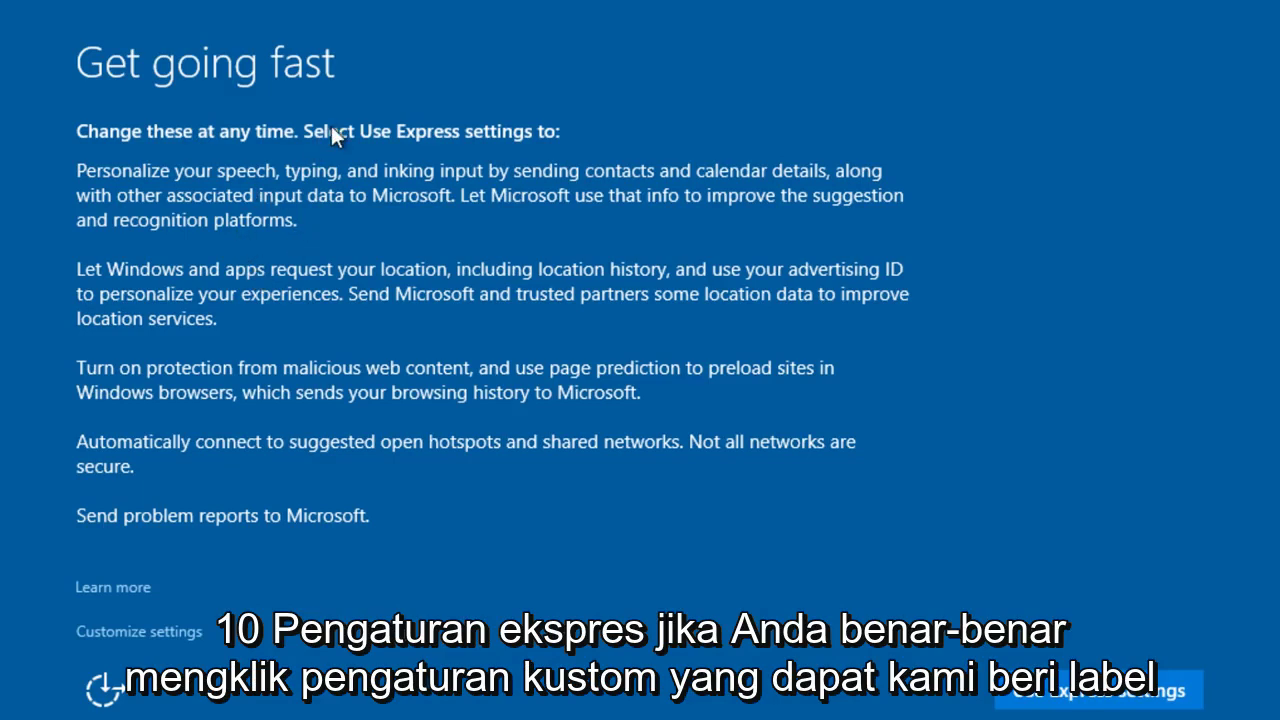
# Customize the setup settings by turning off location, advertising ID, typing and inking data, and speech personalization, and continue
pyautogui.click(124, 631)
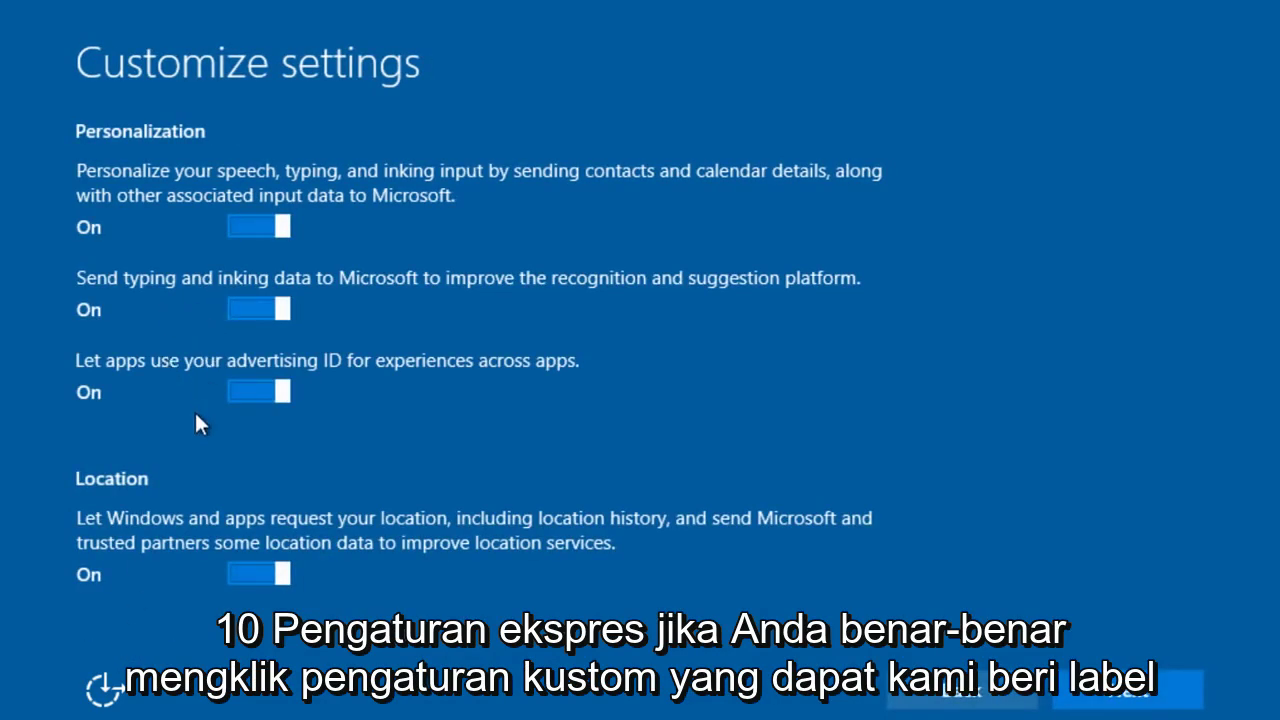
pyautogui.click(242, 572)
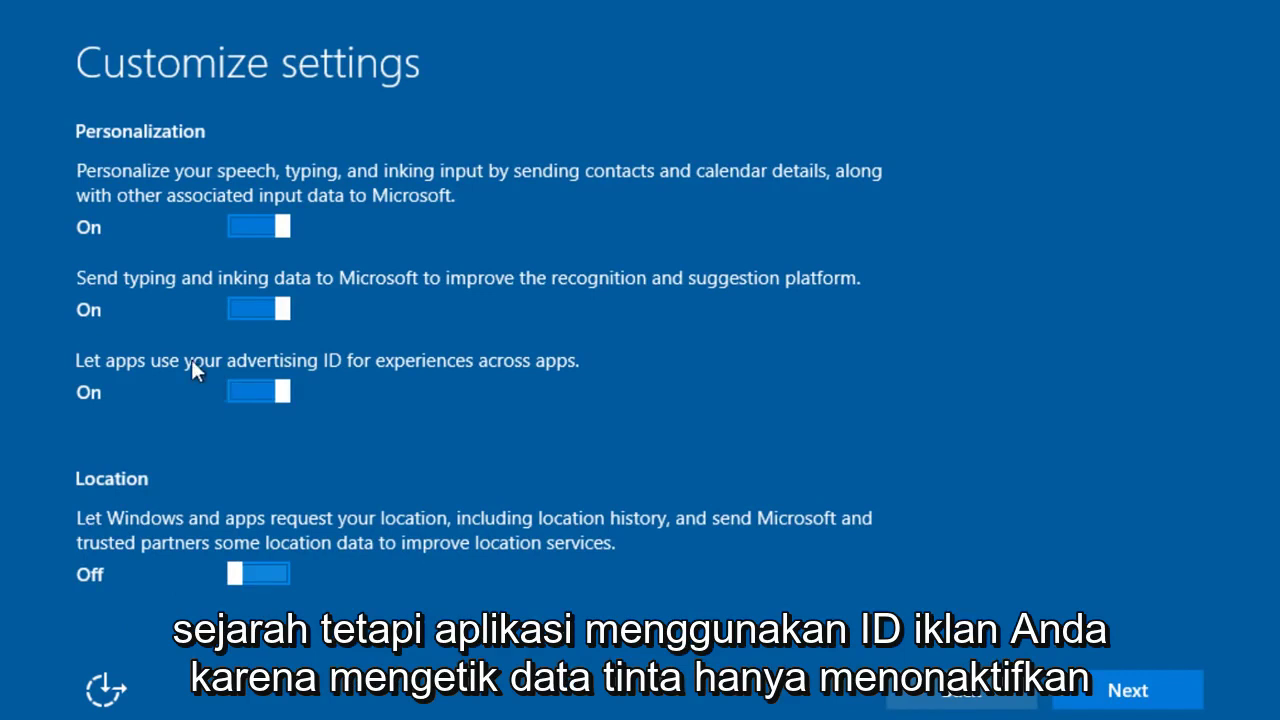
pyautogui.click(229, 396)
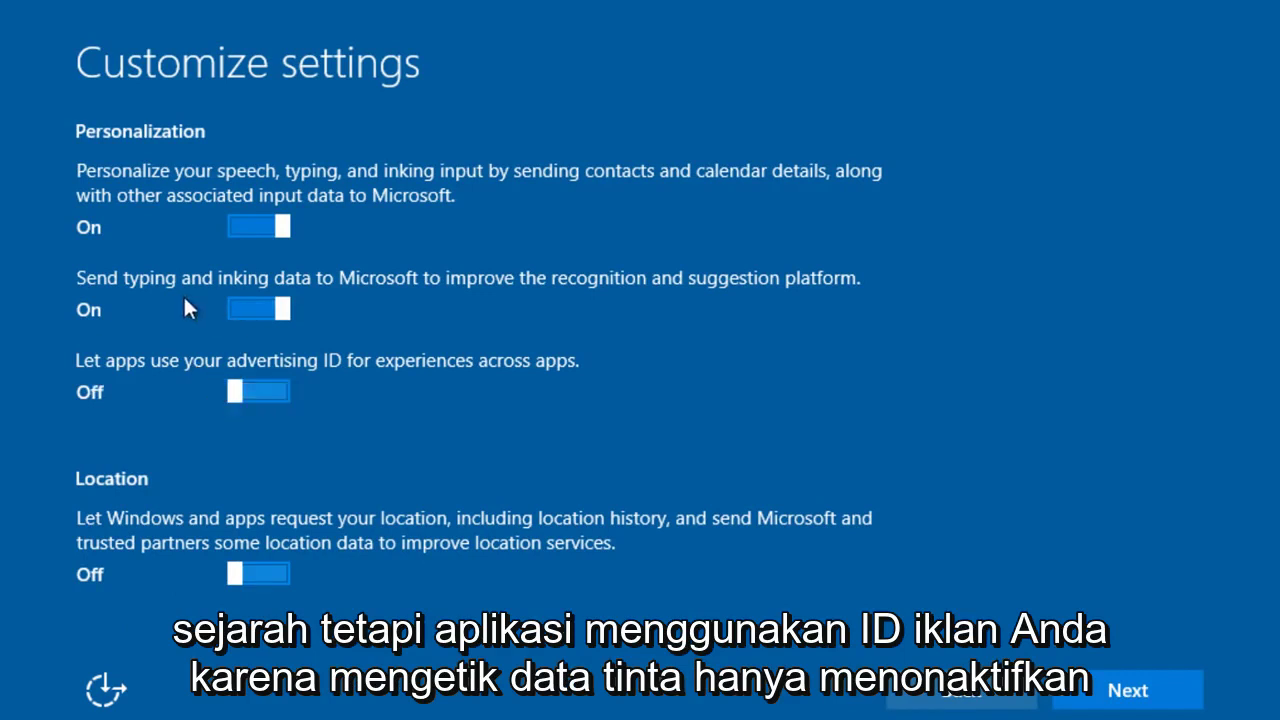
pyautogui.click(239, 311)
pyautogui.click(236, 229)
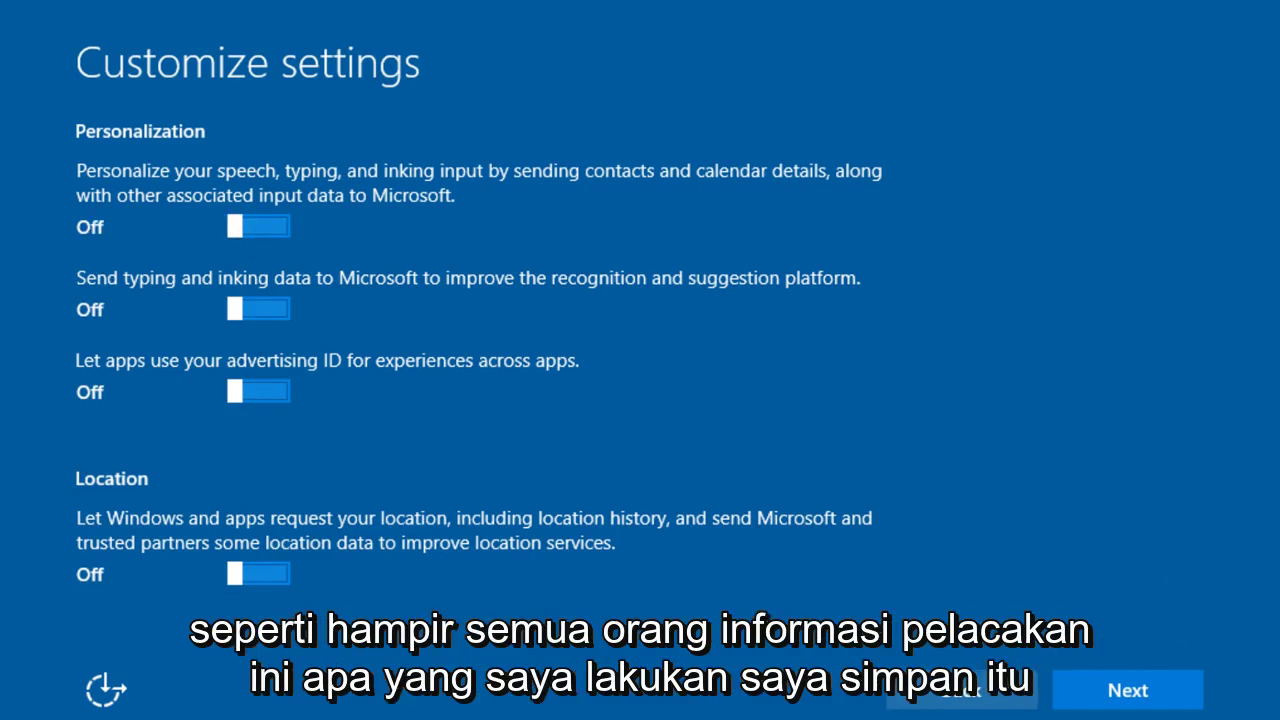
pyautogui.click(1165, 695)
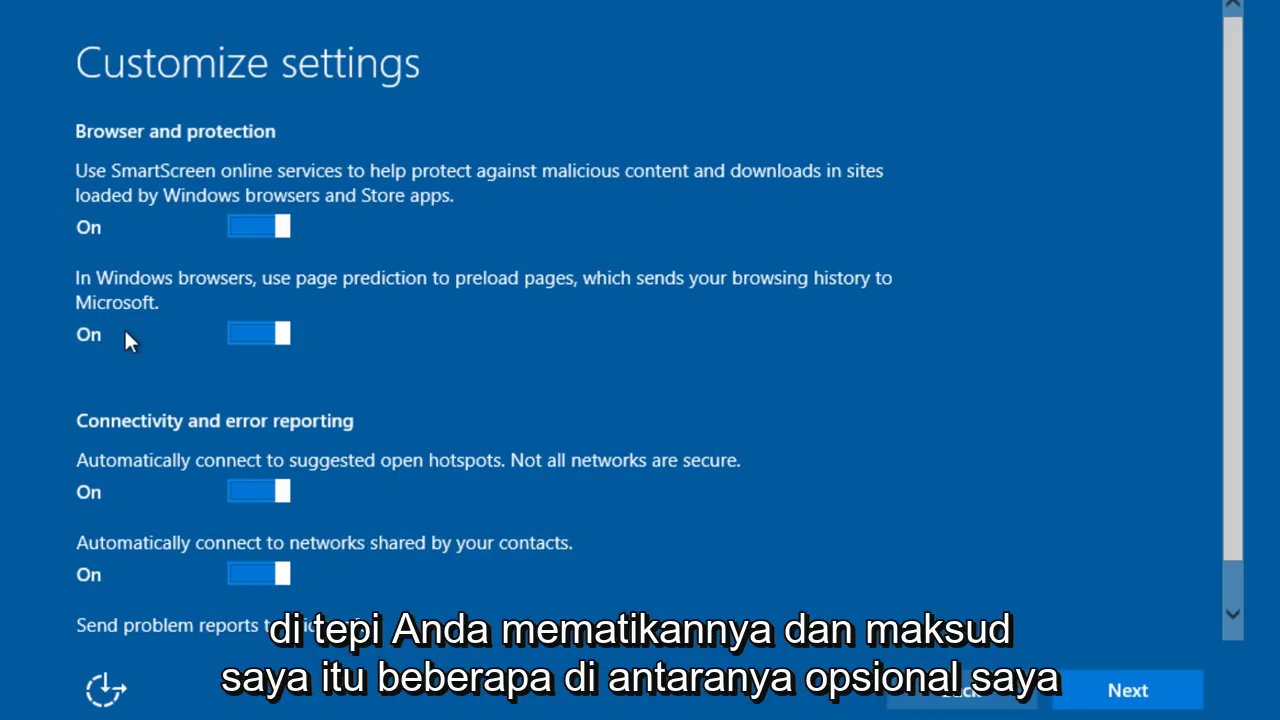
# Turn off page prediction and automatic connection to networks shared by contacts, and accept the remaining custom settings
pyautogui.click(257, 334)
pyautogui.scroll(-1, 243, 343)
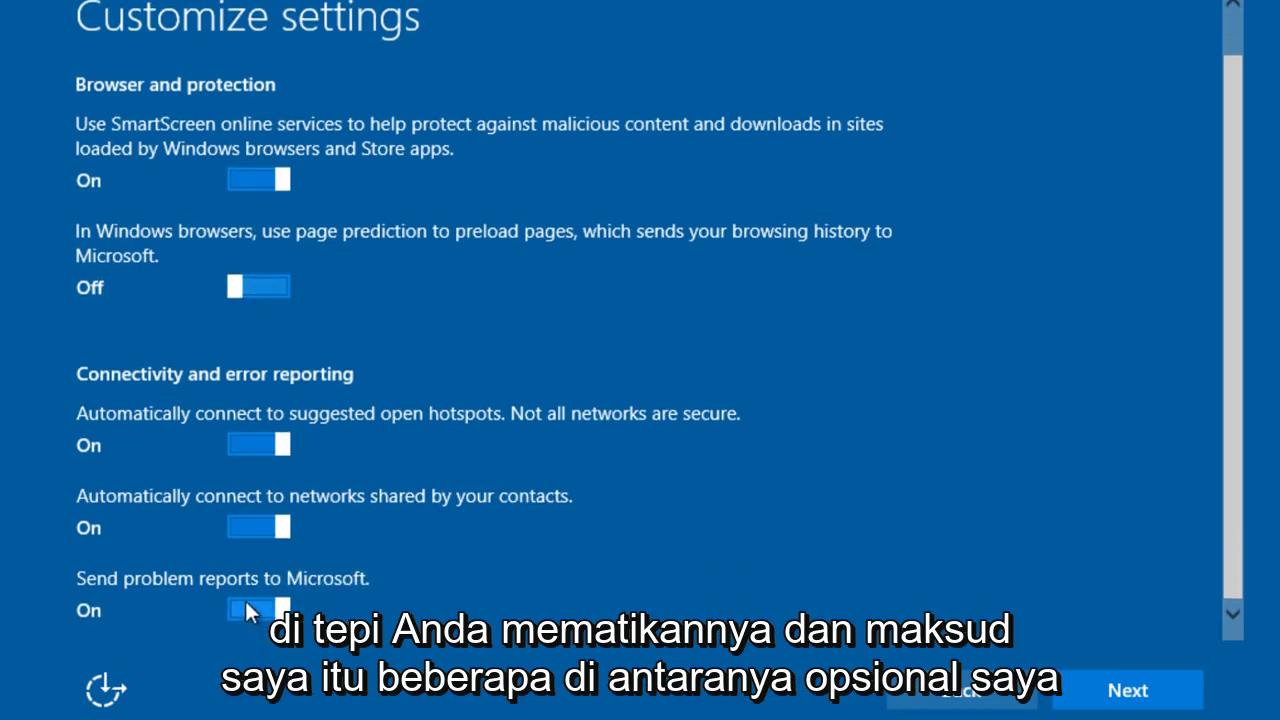
pyautogui.click(252, 527)
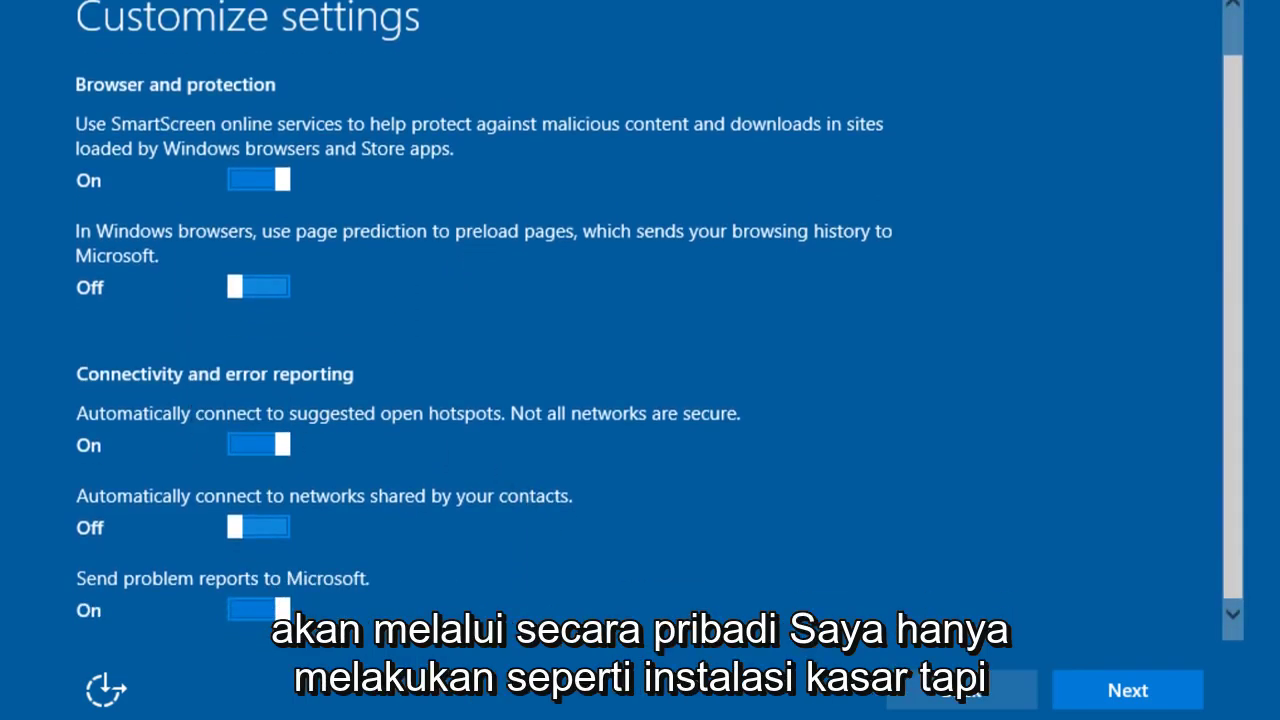
pyautogui.click(1185, 672)
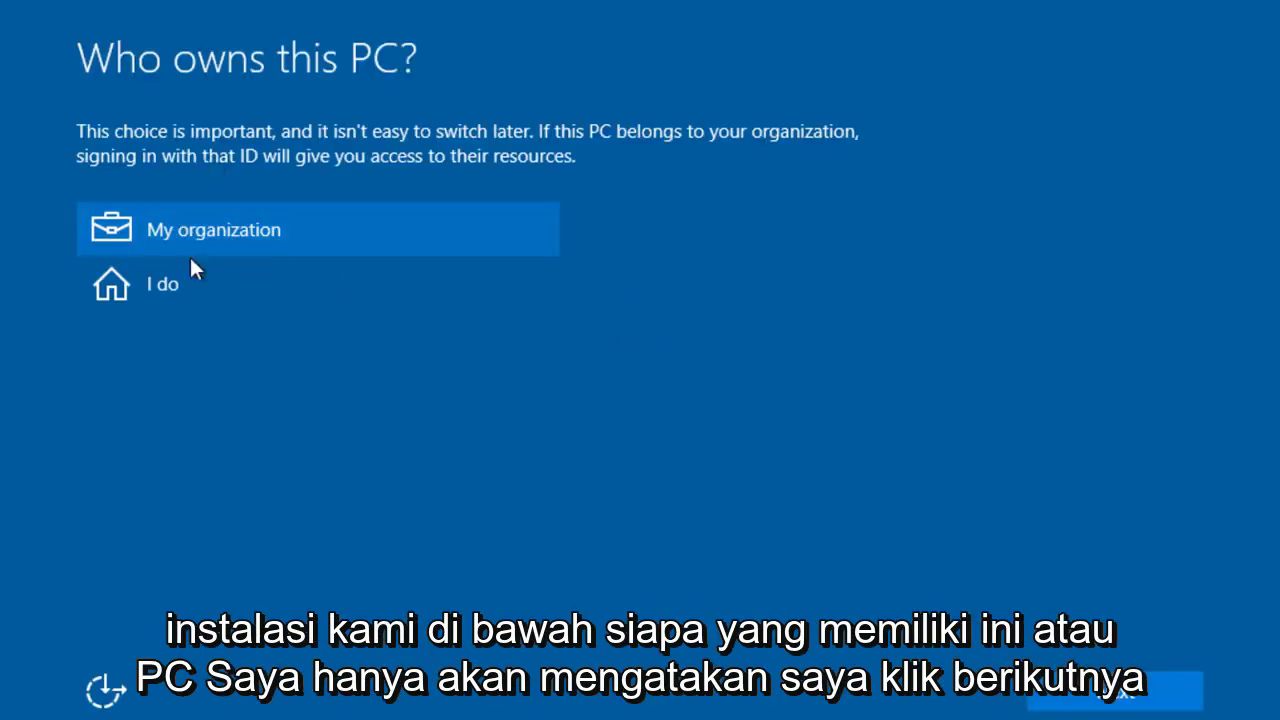
# Set the PC's owner to "I do" and skip the Microsoft account sign-in
pyautogui.click(123, 287)
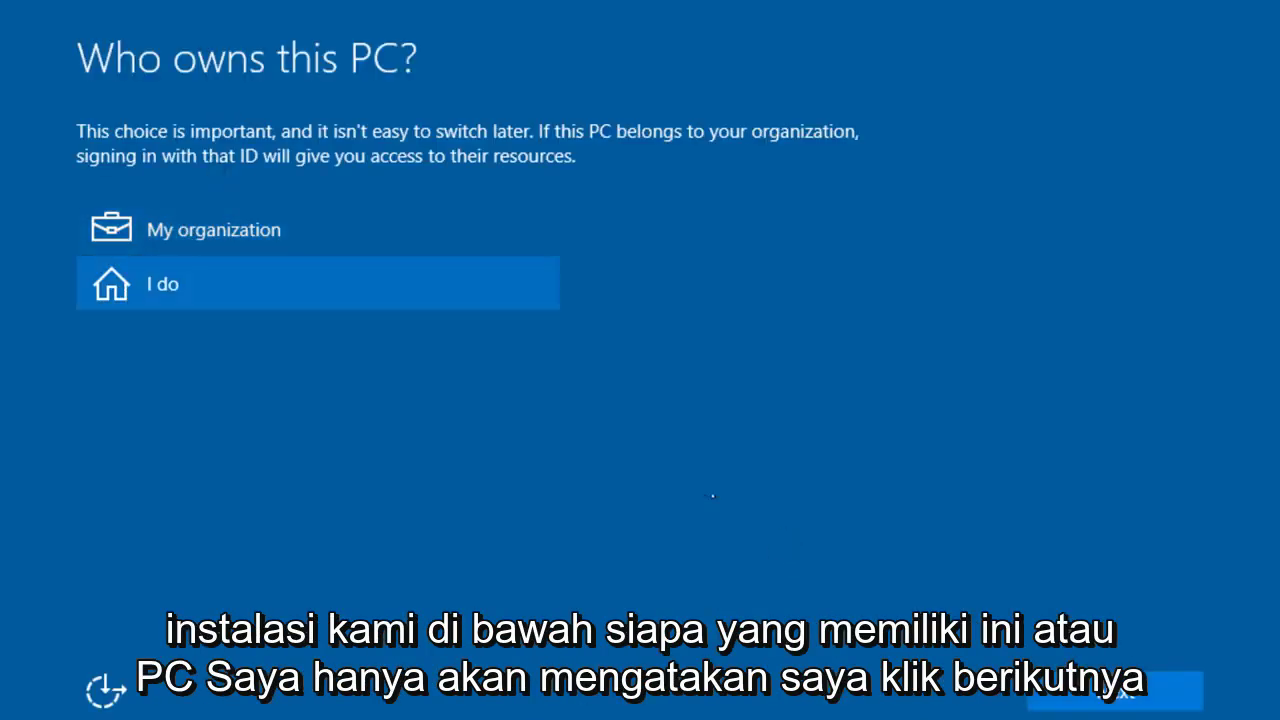
pyautogui.click(1074, 704)
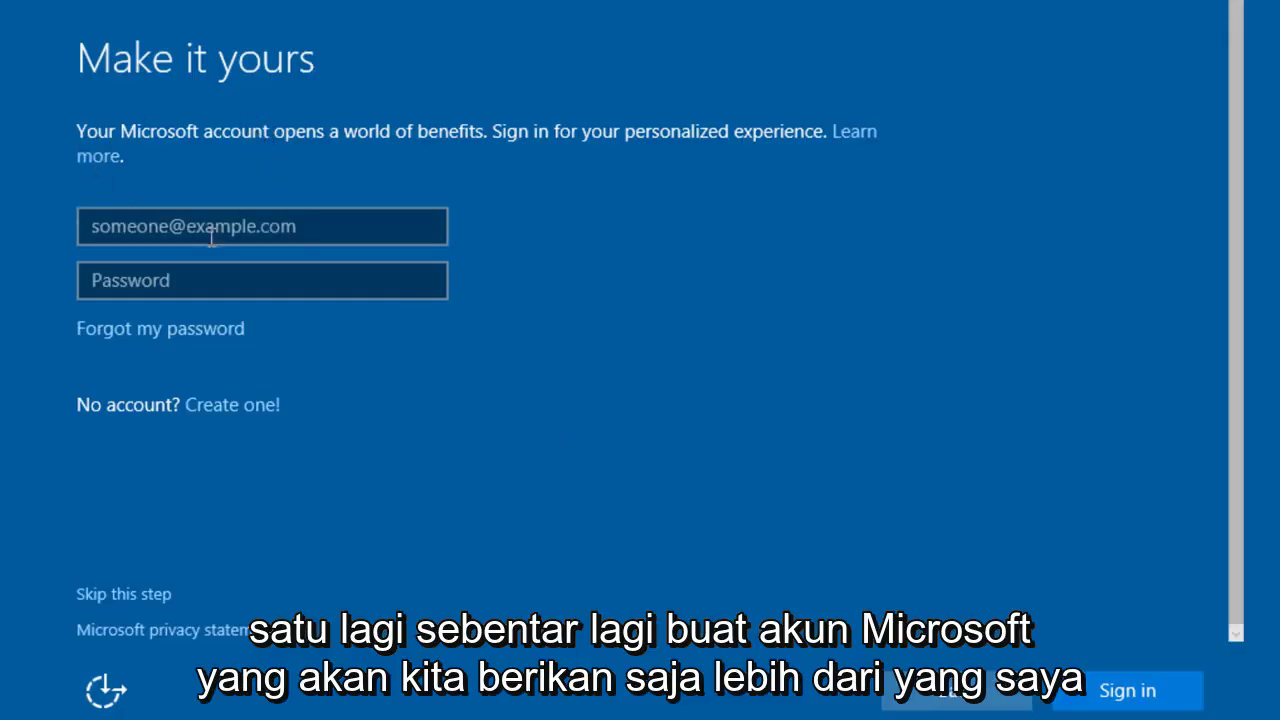
pyautogui.click(117, 590)
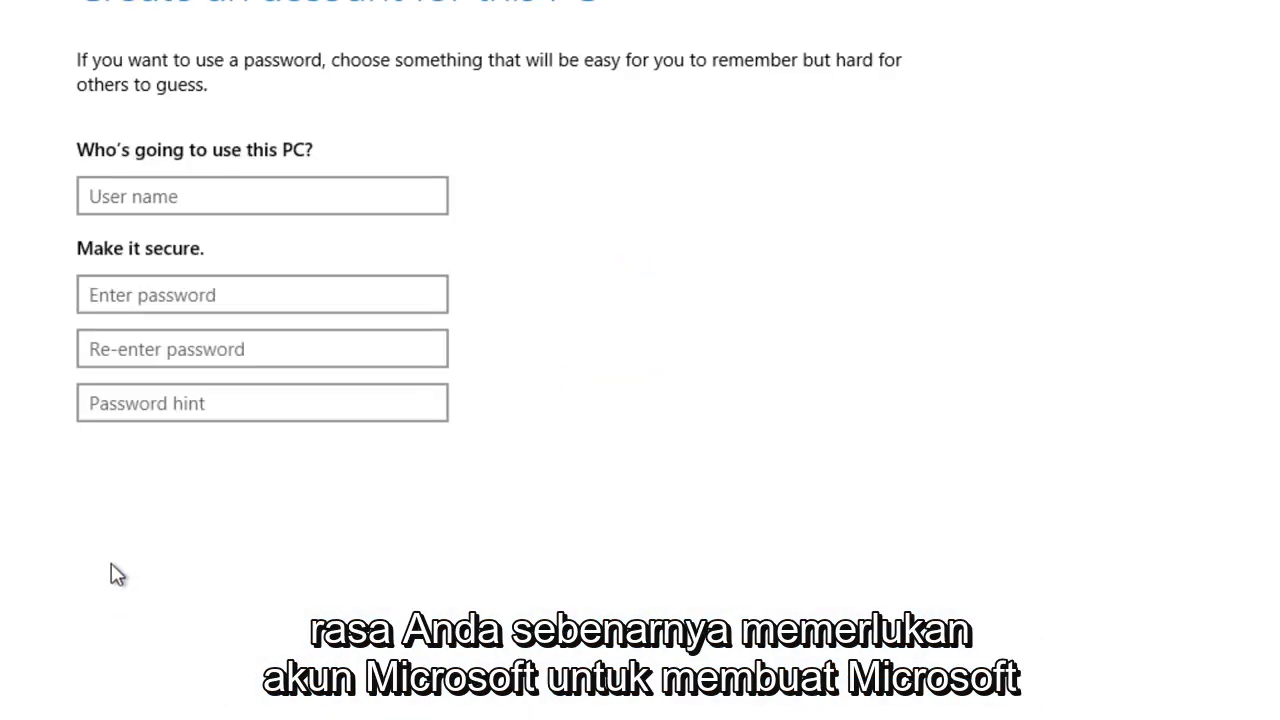
# Create a local account by filling in the user name, the account password twice, and the password hint 123
pyautogui.click(157, 201)
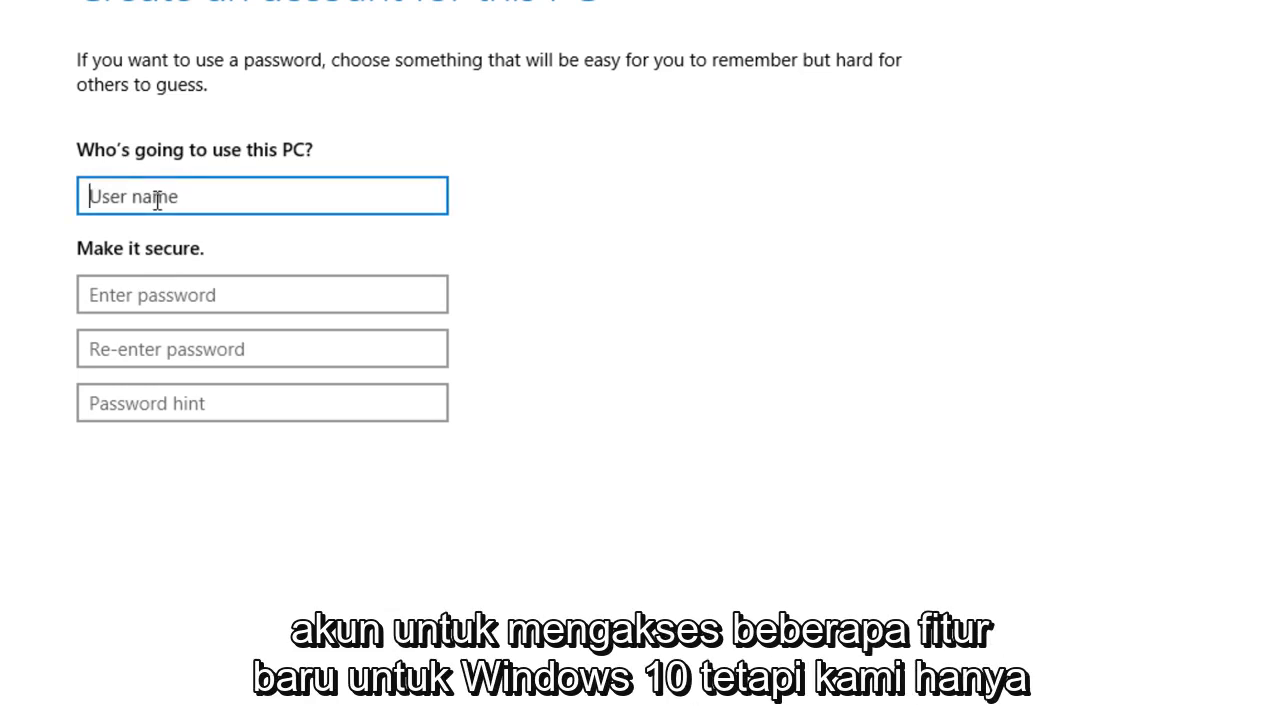
pyautogui.write('rrrrr')
pyautogui.click(146, 294)
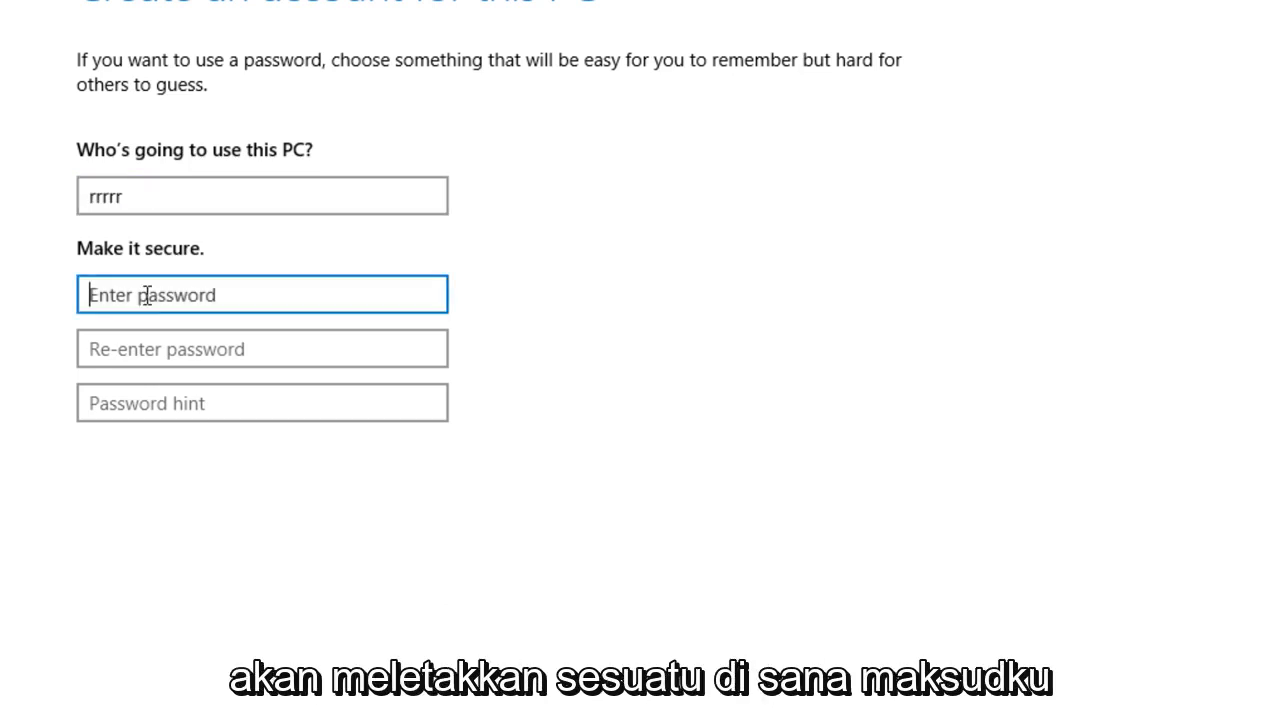
pyautogui.write('rrrr')
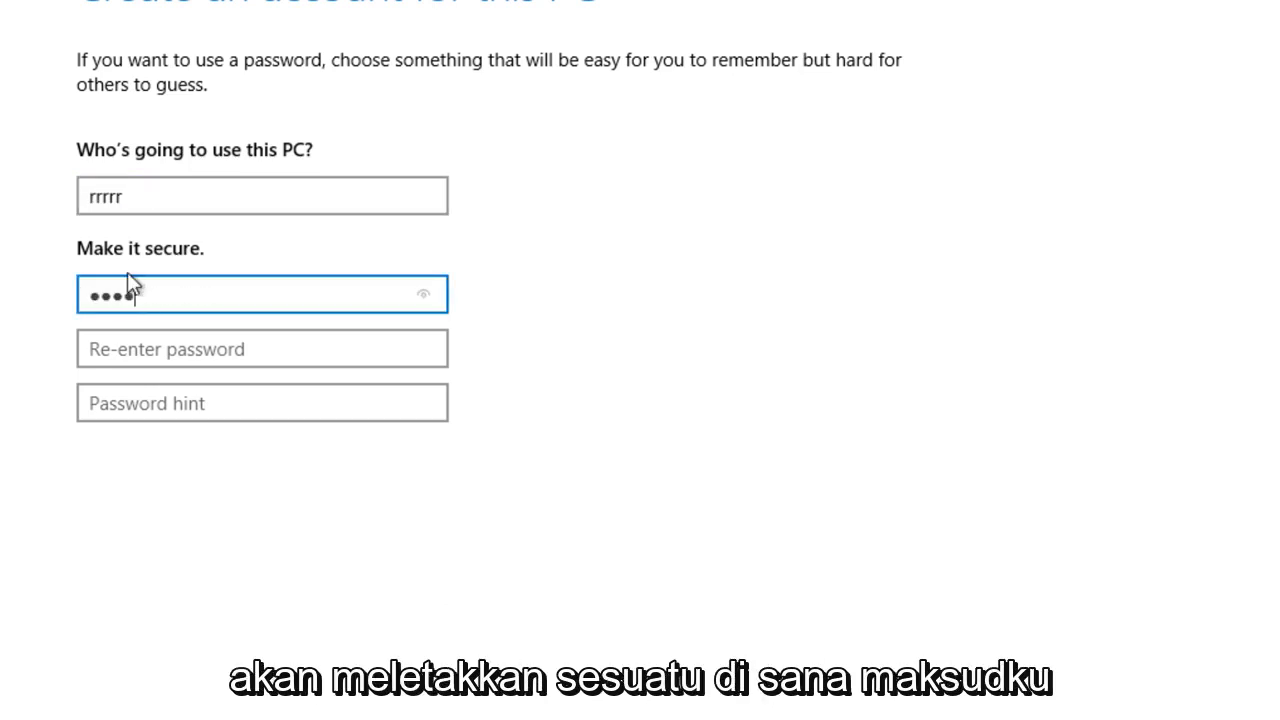
pyautogui.click(239, 350)
pyautogui.write('rrrr')
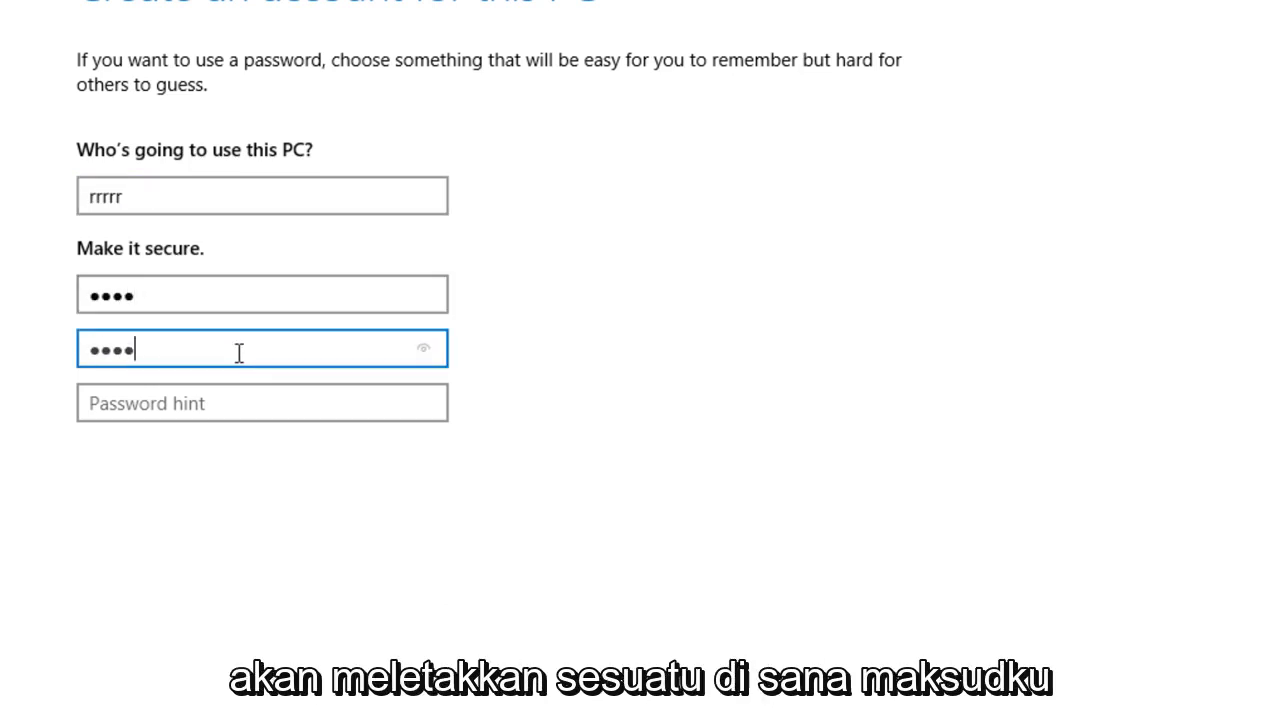
pyautogui.click(209, 408)
pyautogui.write('123')
pyautogui.click(1190, 708)
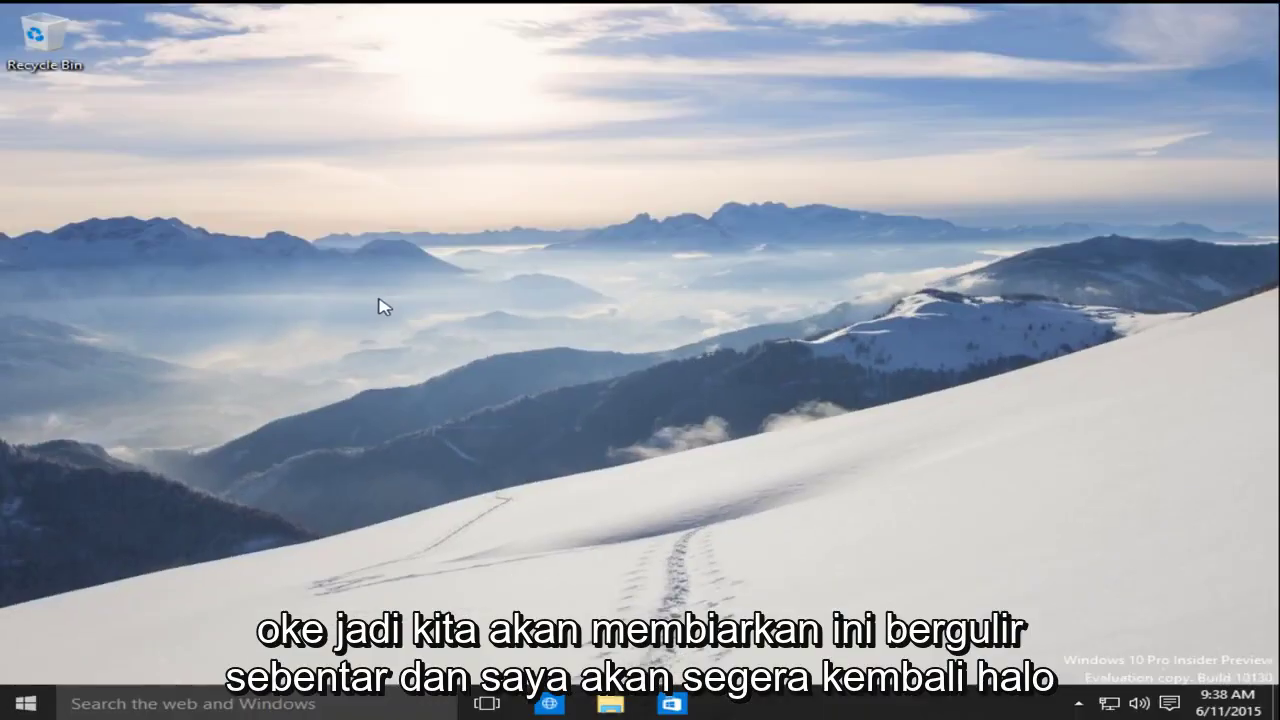
# Examine the new Start menu and the hidden notification icons on the Windows 10 desktop
pyautogui.click(26, 702)
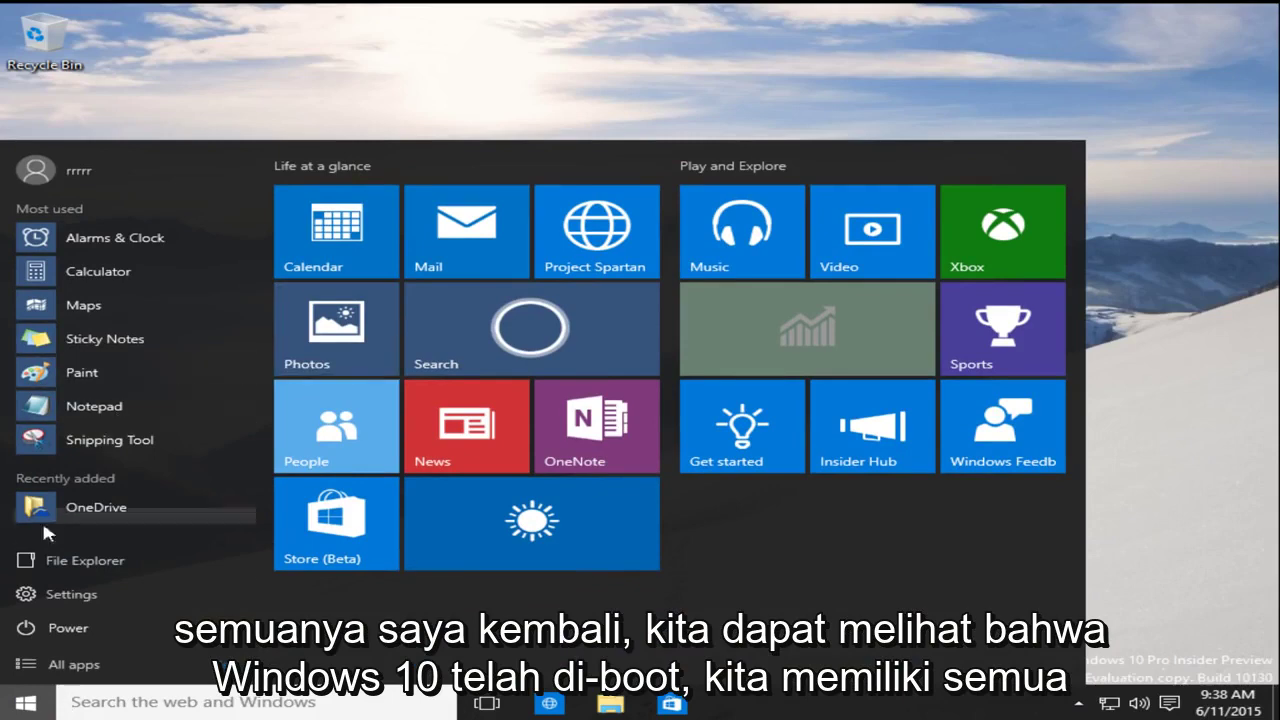
pyautogui.click(1182, 618)
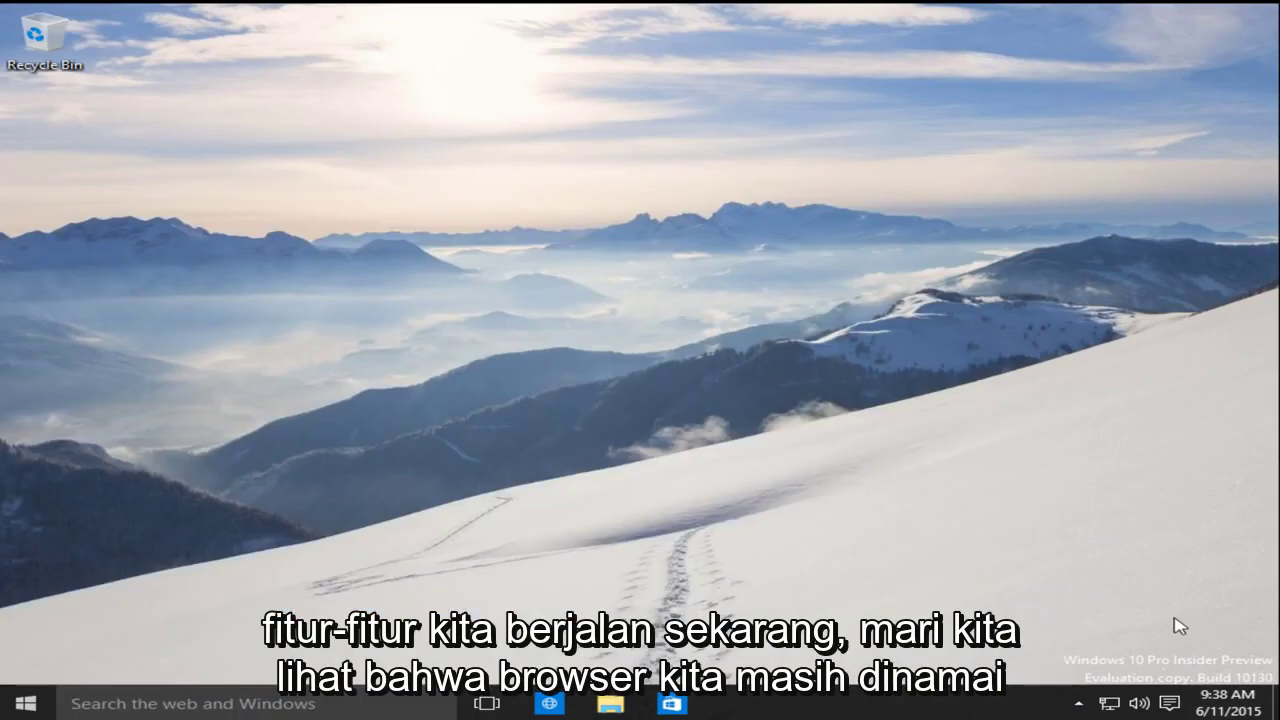
pyautogui.click(1078, 704)
pyautogui.click(1079, 706)
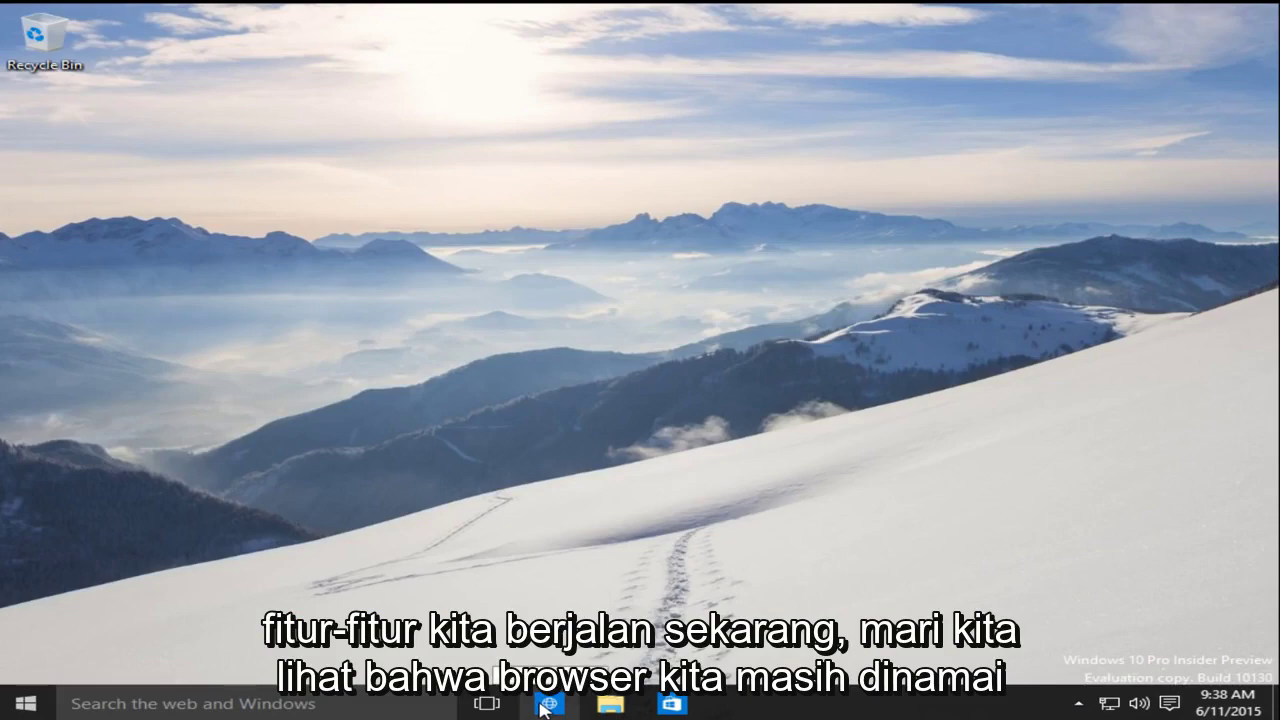
# Open the Project Spartan browser maximized to view its welcome page, and close it
pyautogui.click(548, 704)
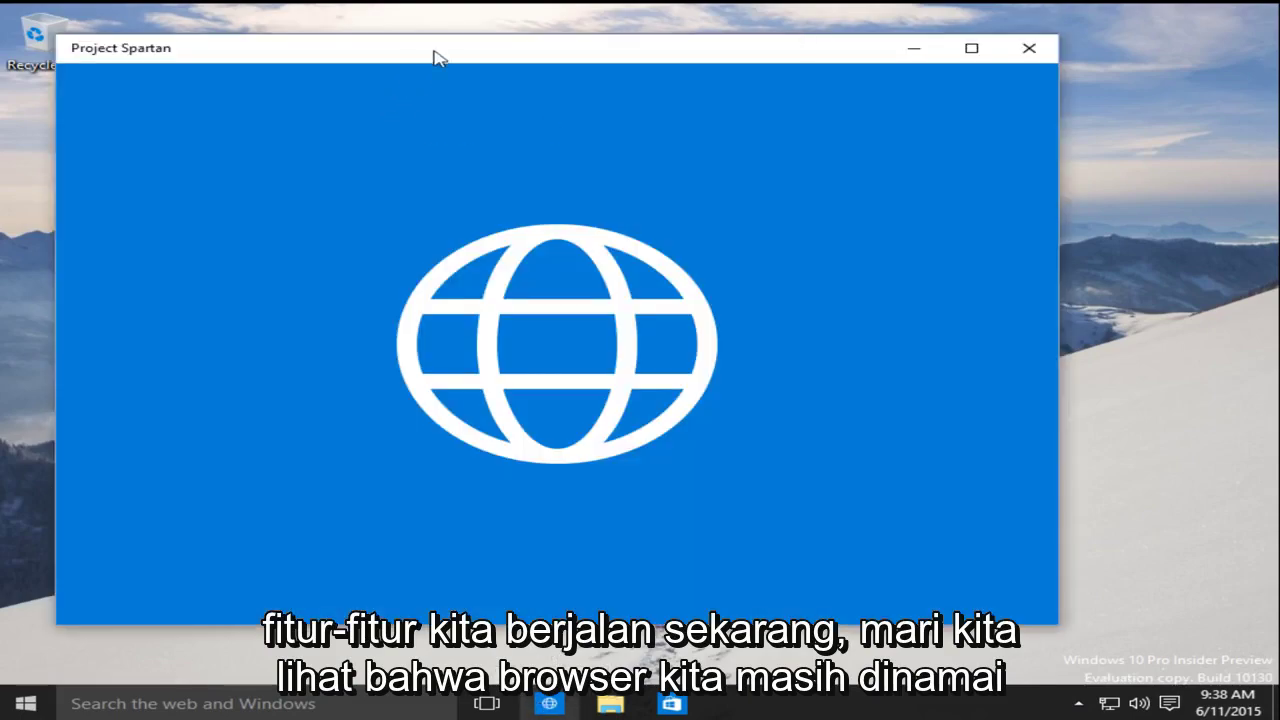
pyautogui.moveTo(434, 57); pyautogui.dragTo(455, 5)
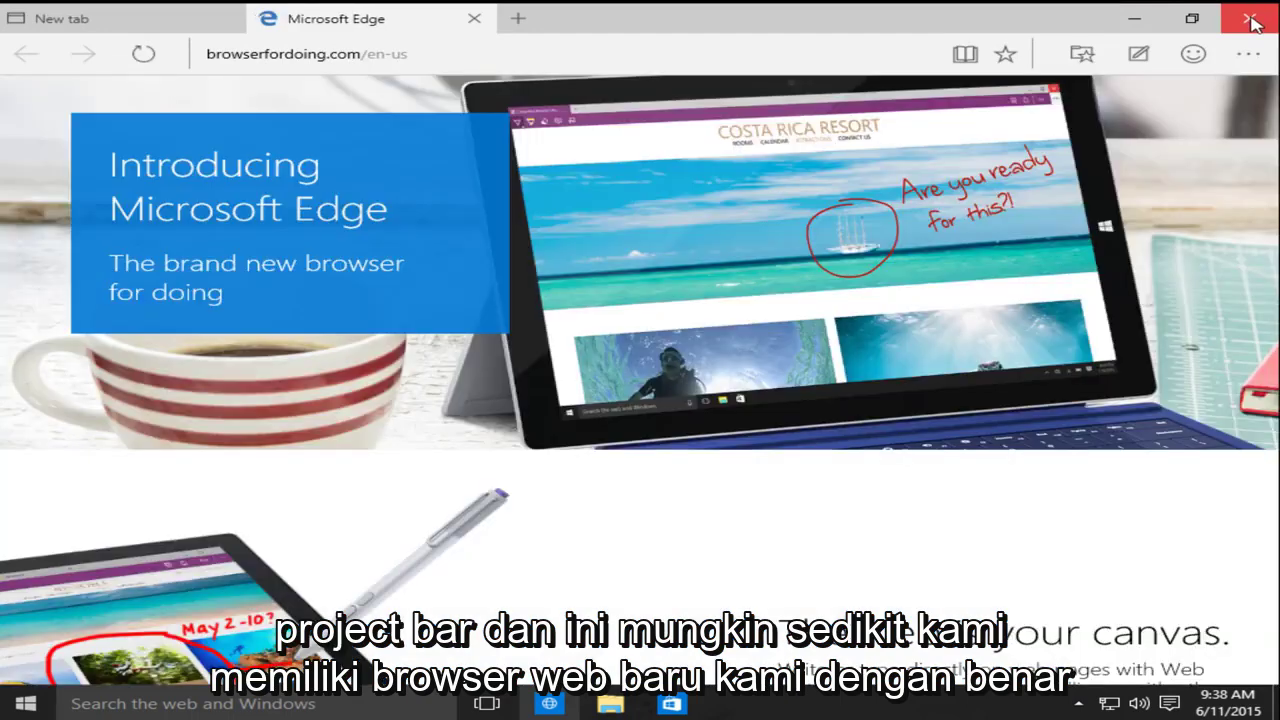
pyautogui.click(1250, 19)
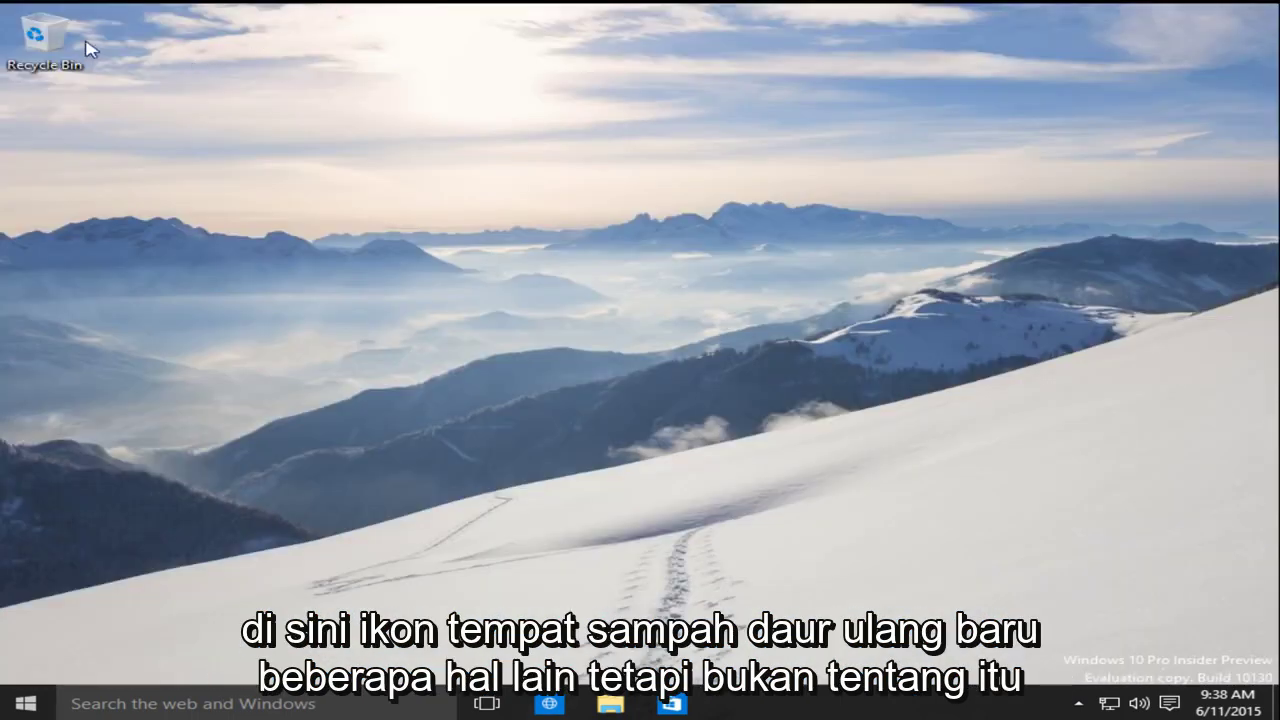
# Restart the computer from the Windows 10 desktop
pyautogui.rightClick(37, 690)
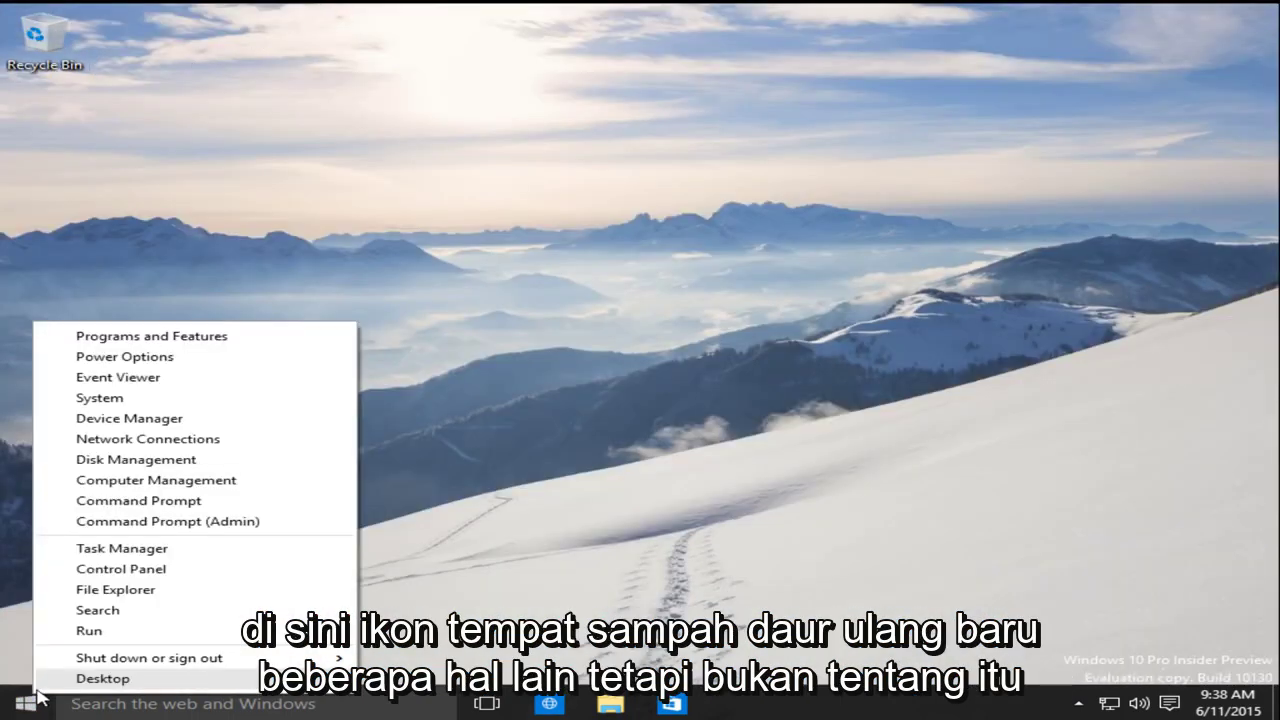
pyautogui.click(705, 436)
pyautogui.click(16, 708)
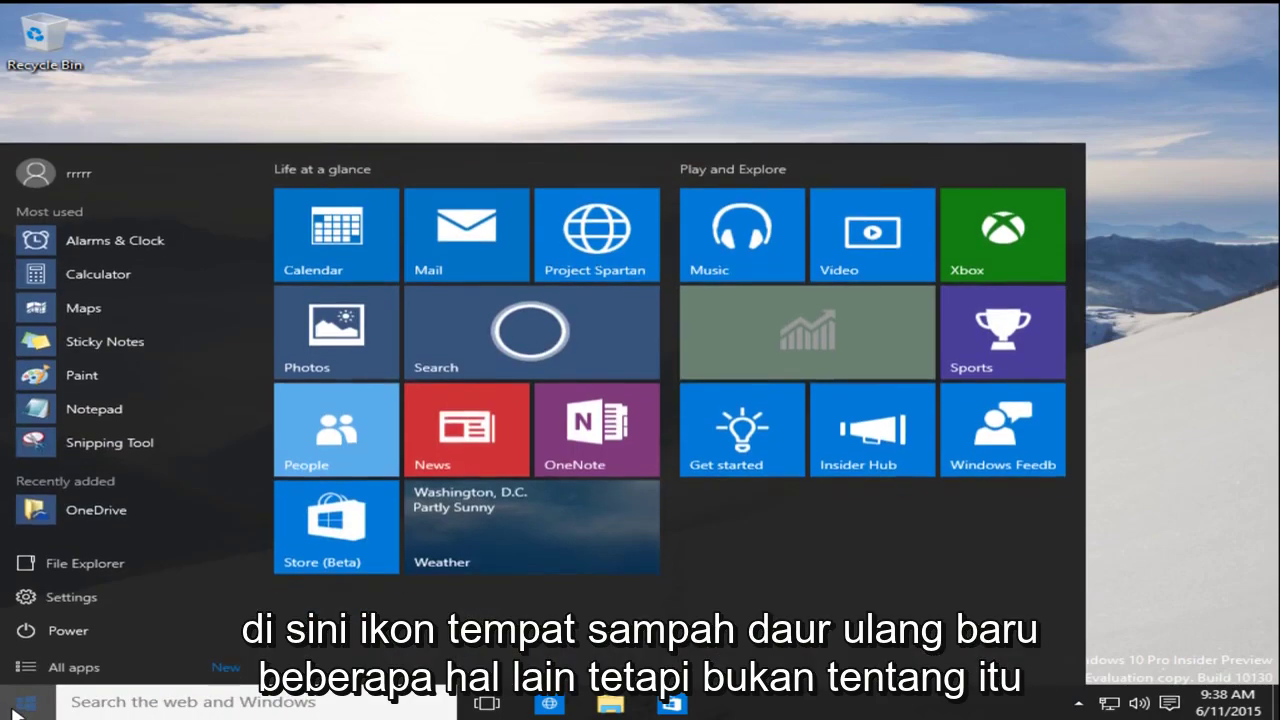
pyautogui.rightClick(16, 708)
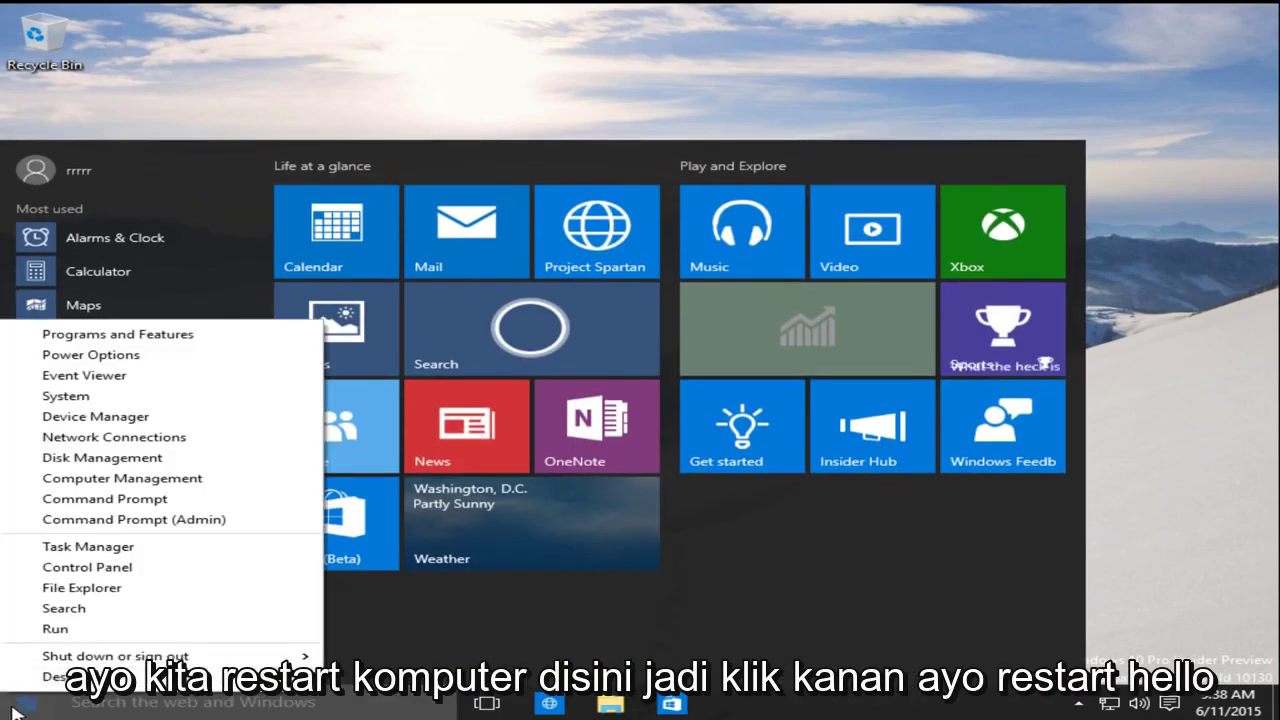
pyautogui.moveTo(150, 657)
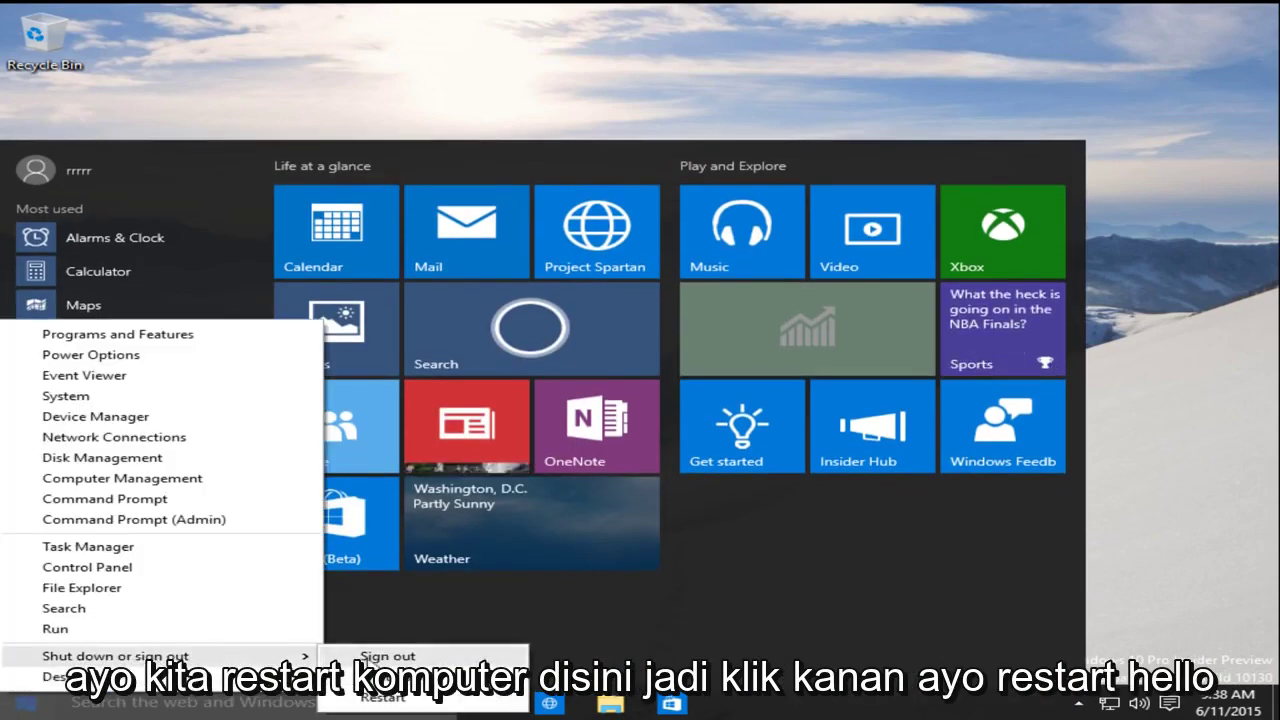
pyautogui.click(383, 697)
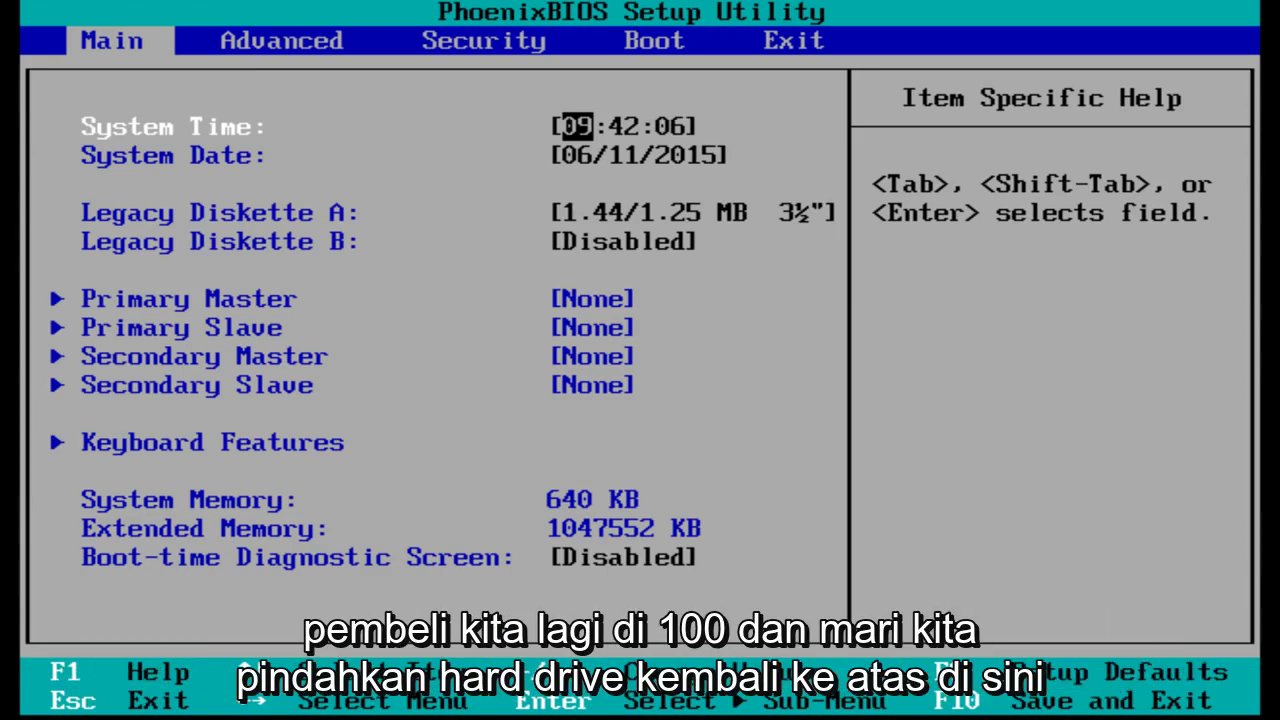
# Move Hard Drive to first place in the BIOS boot order, above CD-ROM Drive
pyautogui.press('Right')
pyautogui.press('Right')
pyautogui.press('Right')
pyautogui.press('Down')
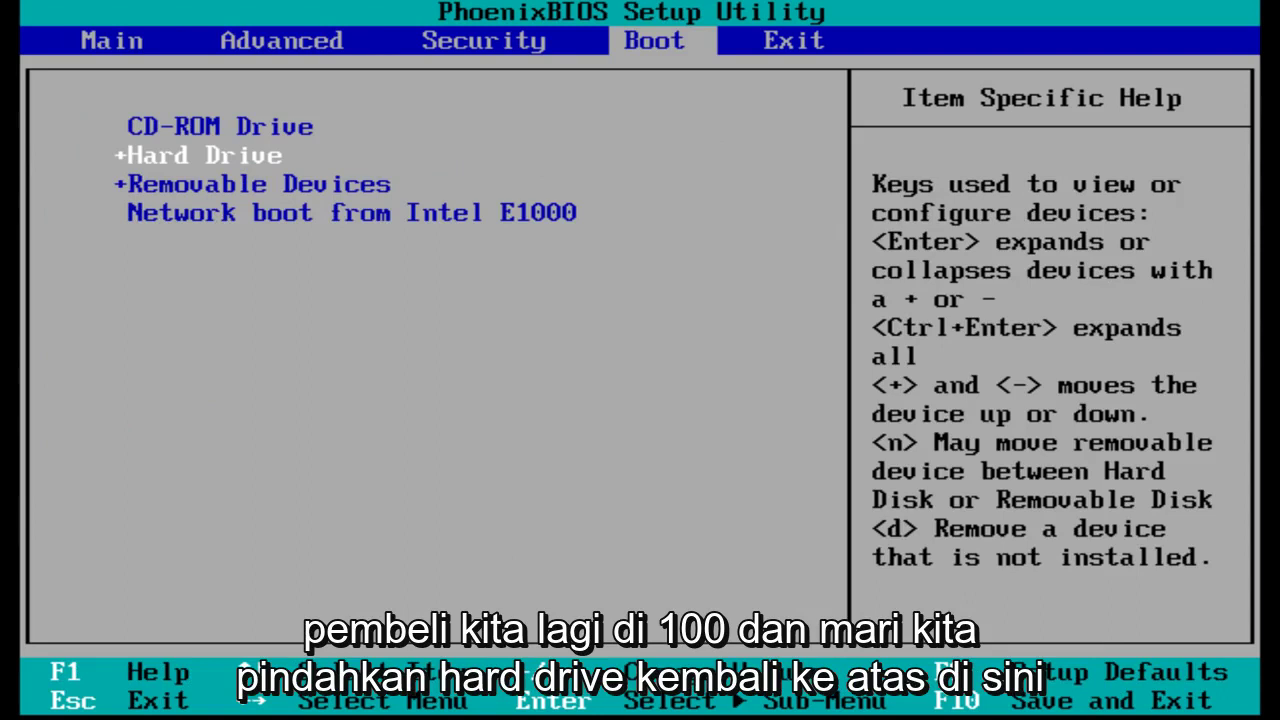
pyautogui.press('+')
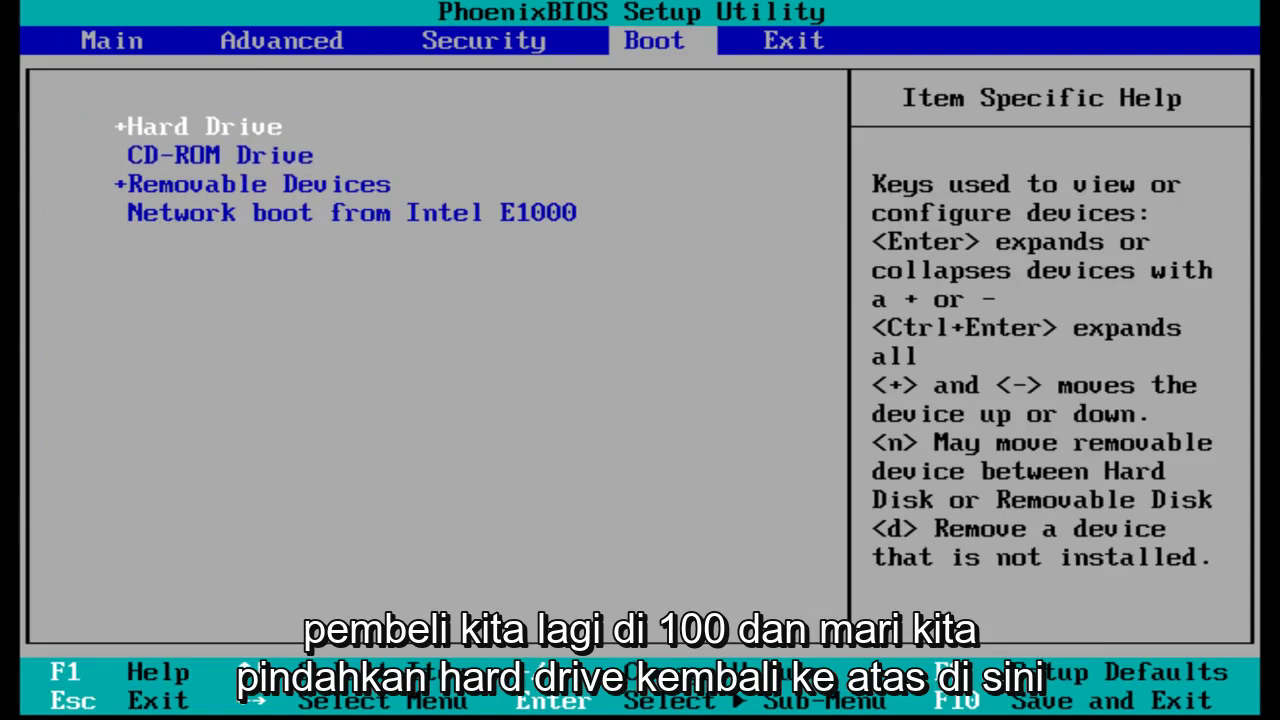
pyautogui.press('Down')
pyautogui.press('Up')
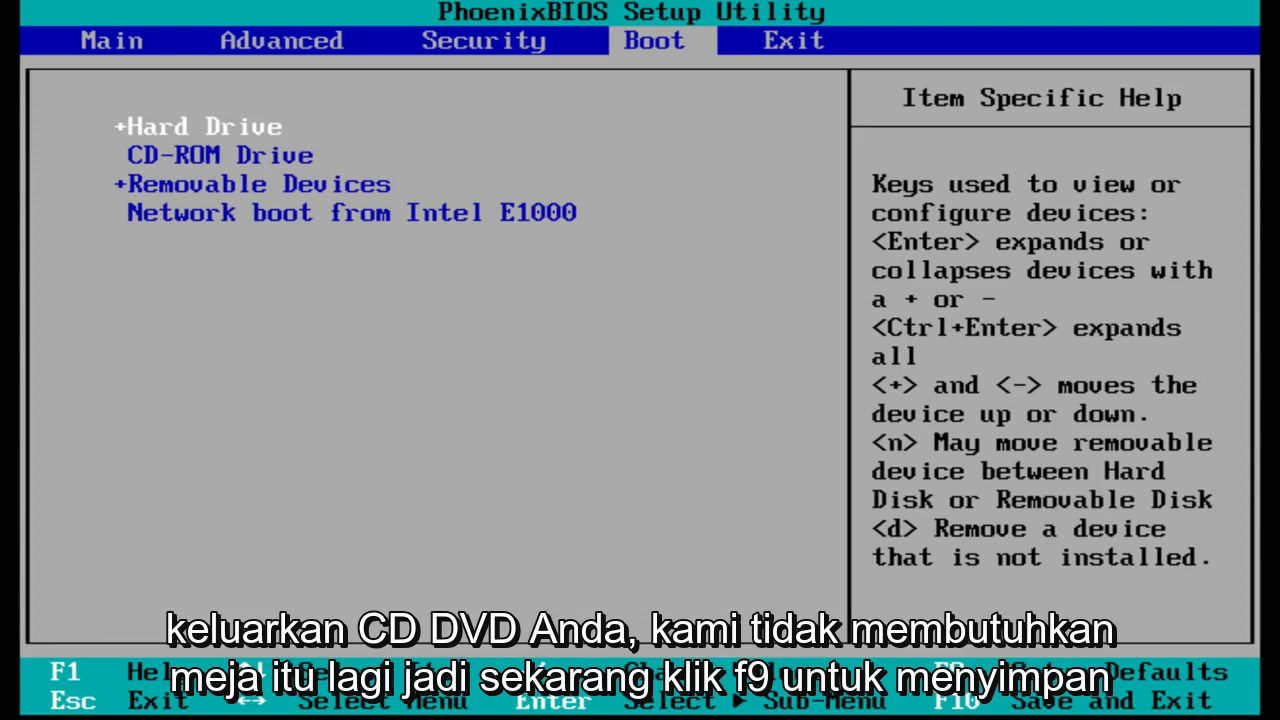
# Load the default BIOS configuration, save the changes, and exit the setup utility to boot the computer
pyautogui.press('F9')
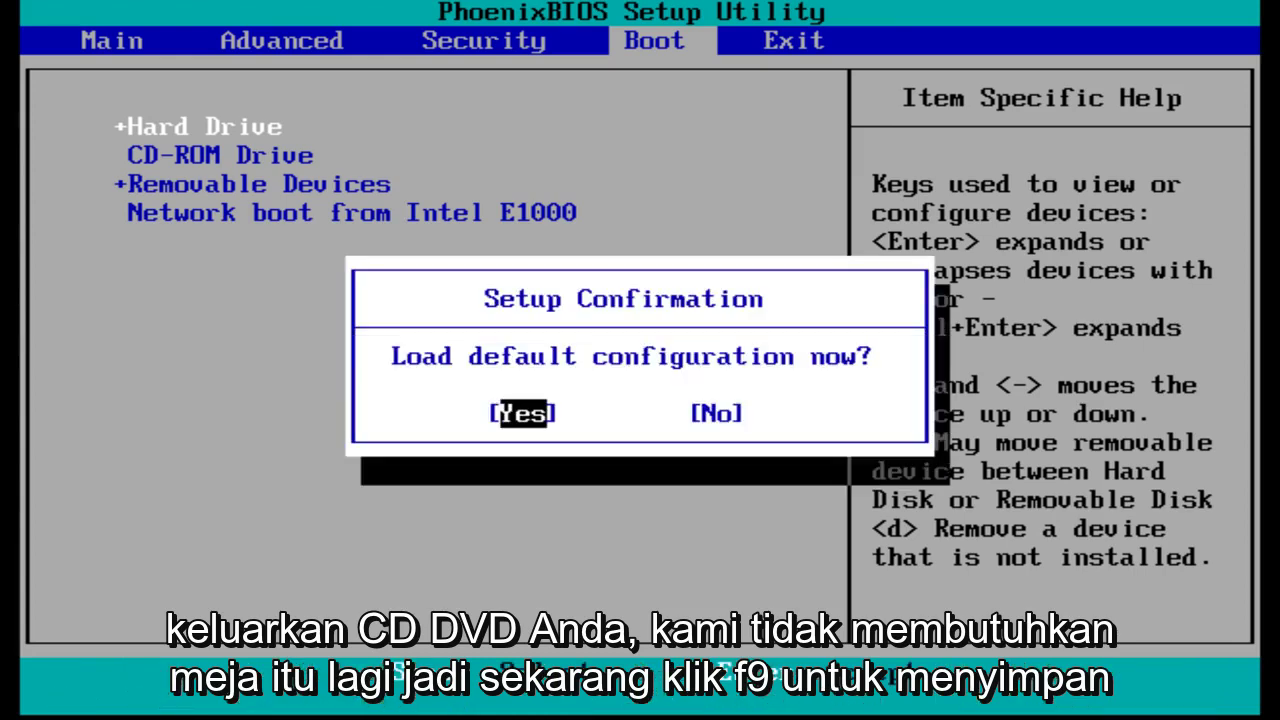
pyautogui.press('Return')
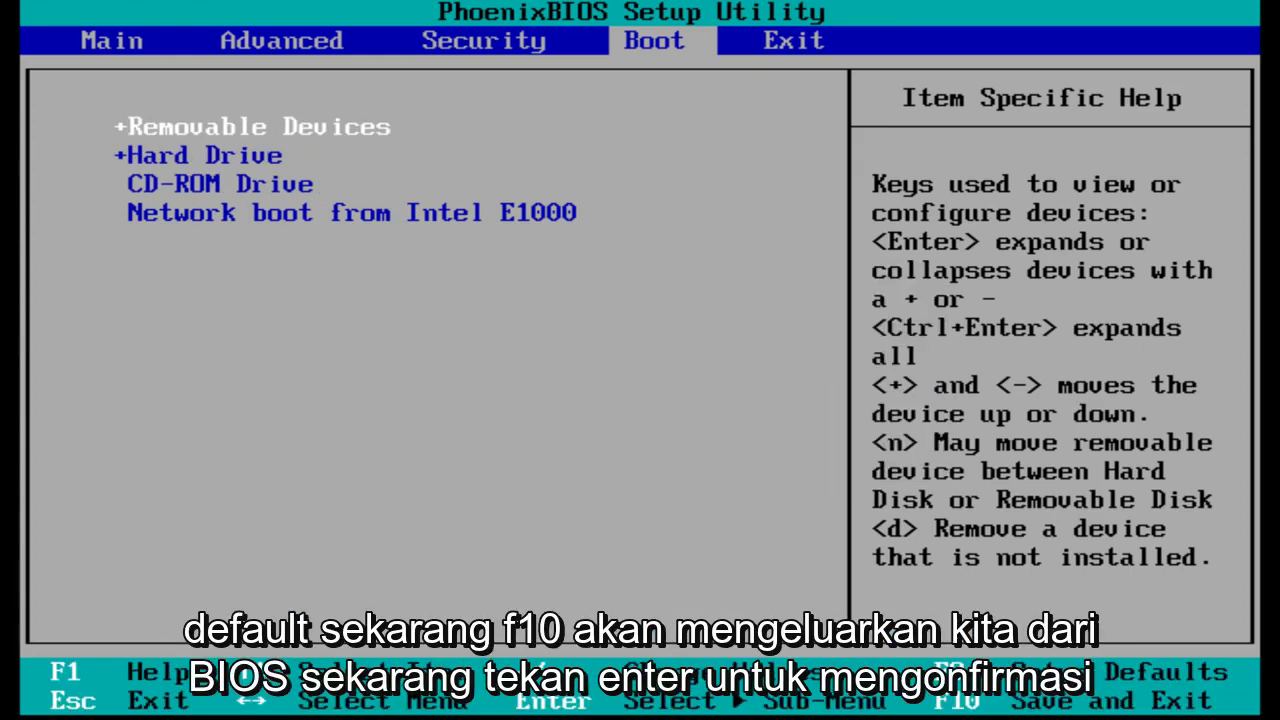
pyautogui.press('F10')
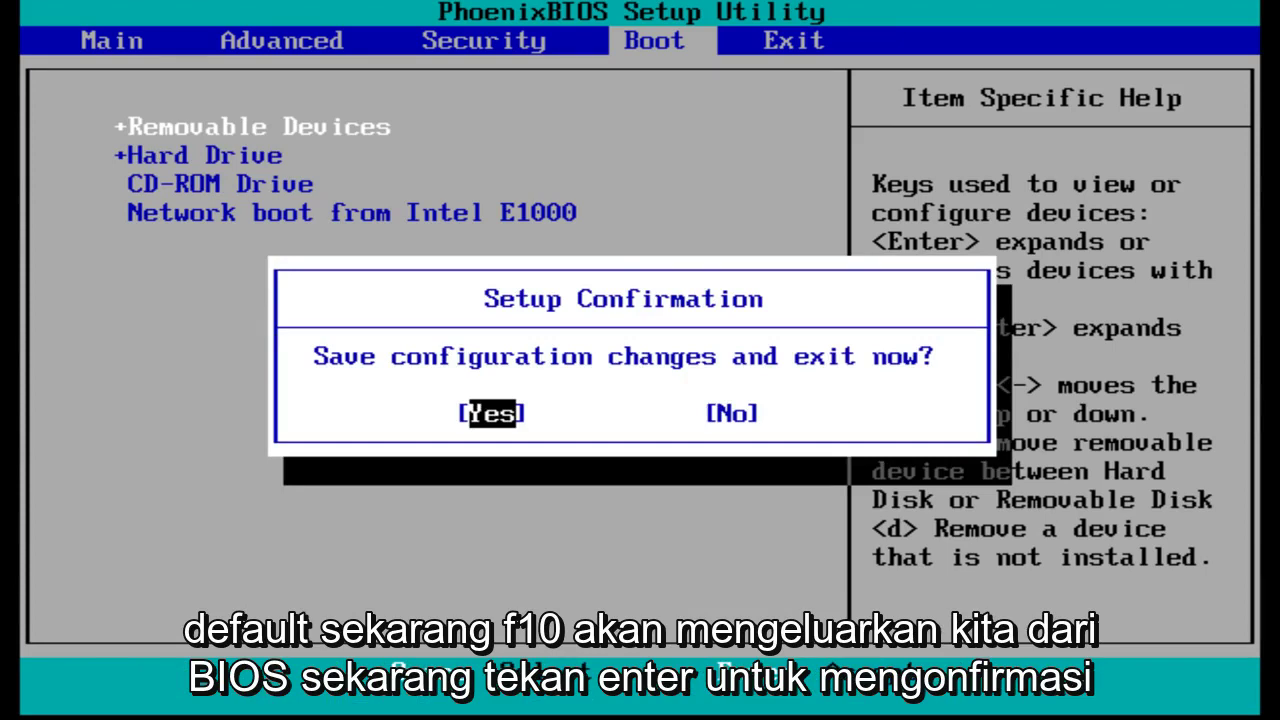
pyautogui.press('Return')
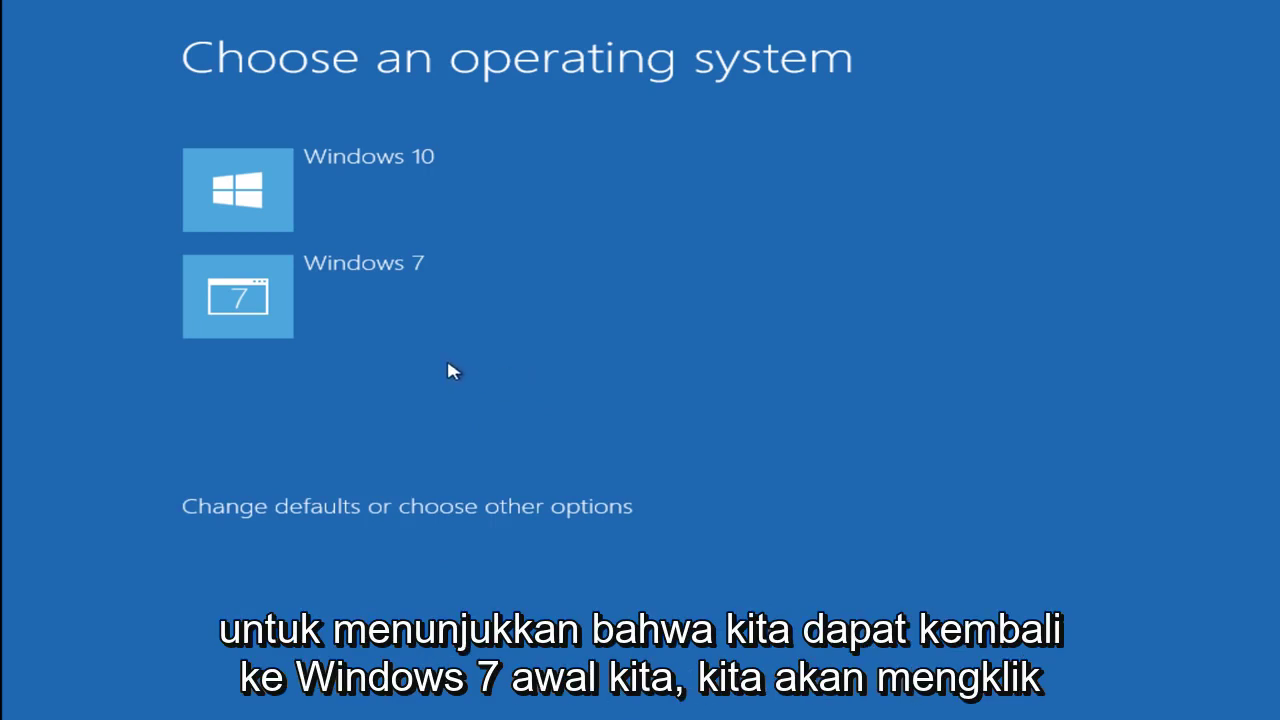
# Boot into Windows 7 from the operating system choice and open the Computer window to show the drives
pyautogui.click(257, 300)
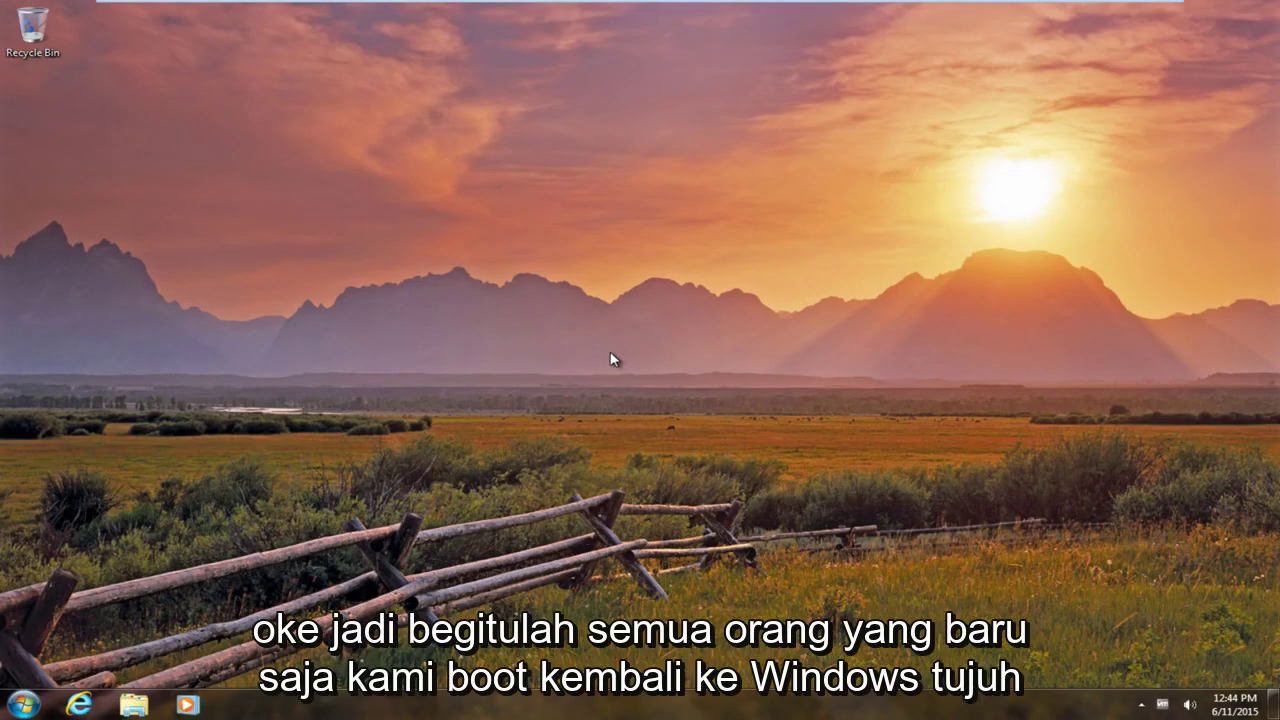
pyautogui.click(22, 704)
pyautogui.click(280, 466)
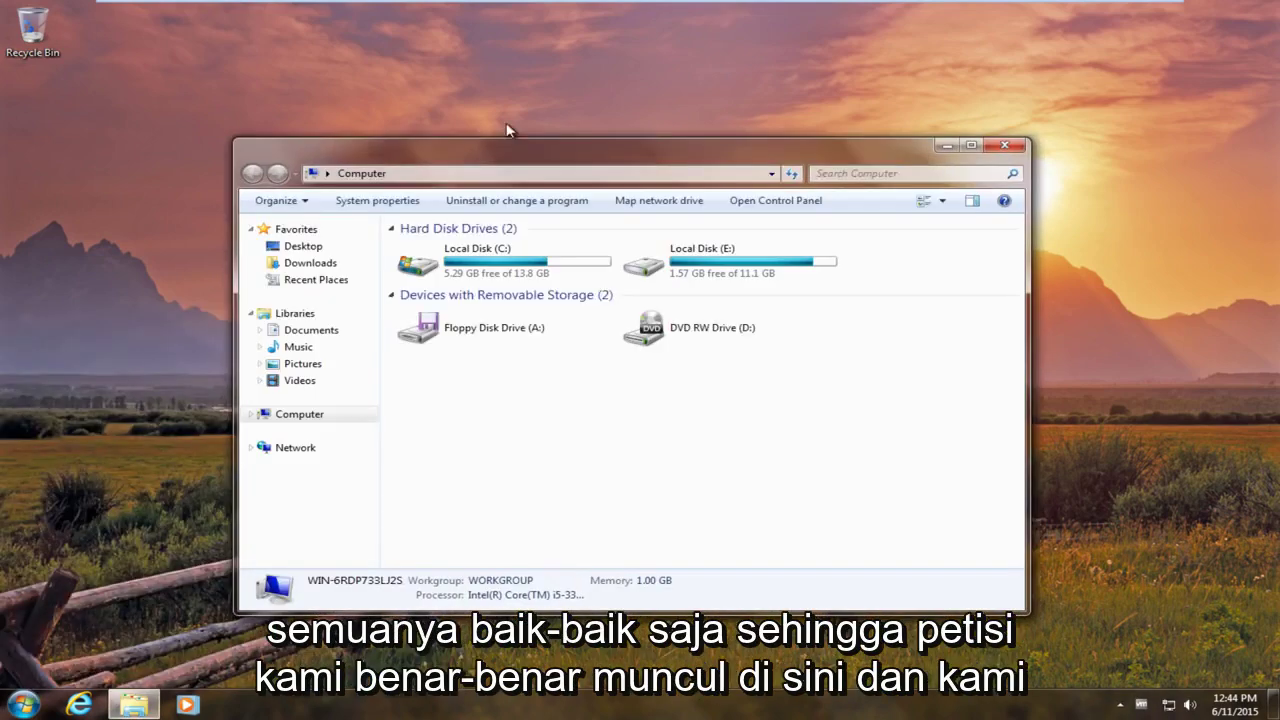
pyautogui.moveTo(507, 158); pyautogui.dragTo(505, 82)
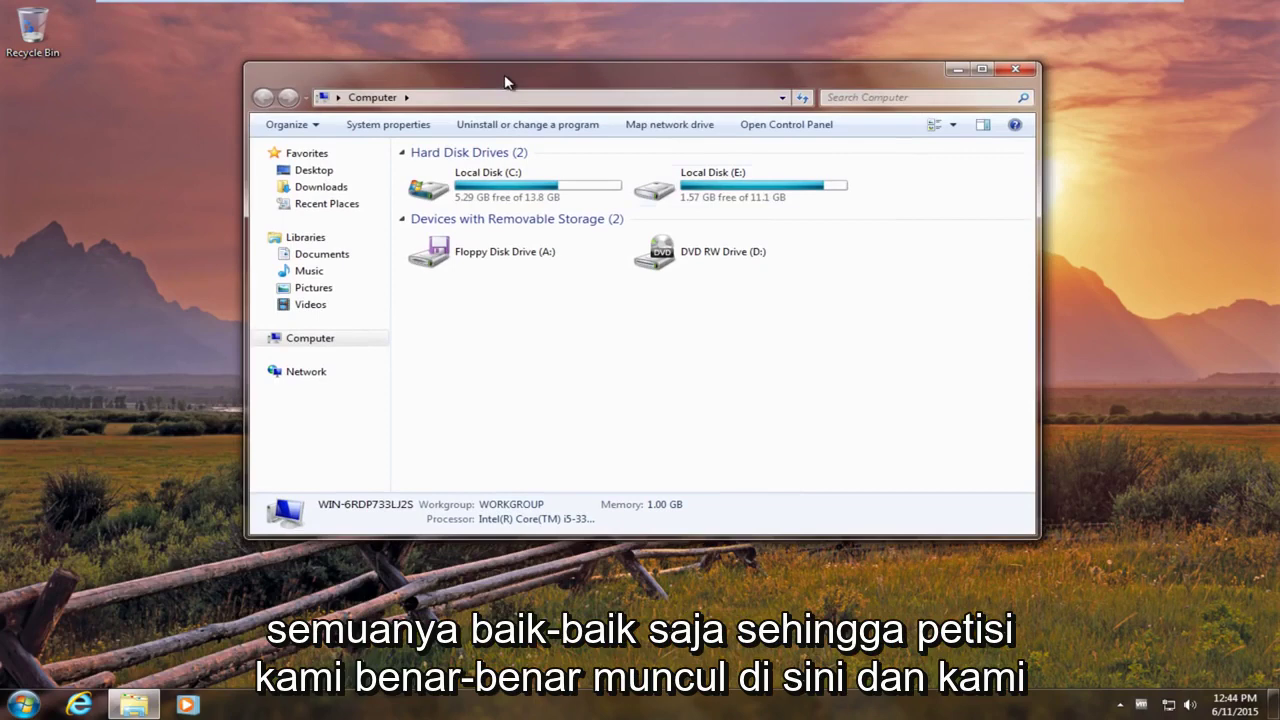
# Inspect the capacity and free space of Local Disk (E:) and the Windows 7 drive, Local Disk (C:)
pyautogui.click(740, 190)
pyautogui.click(528, 200)
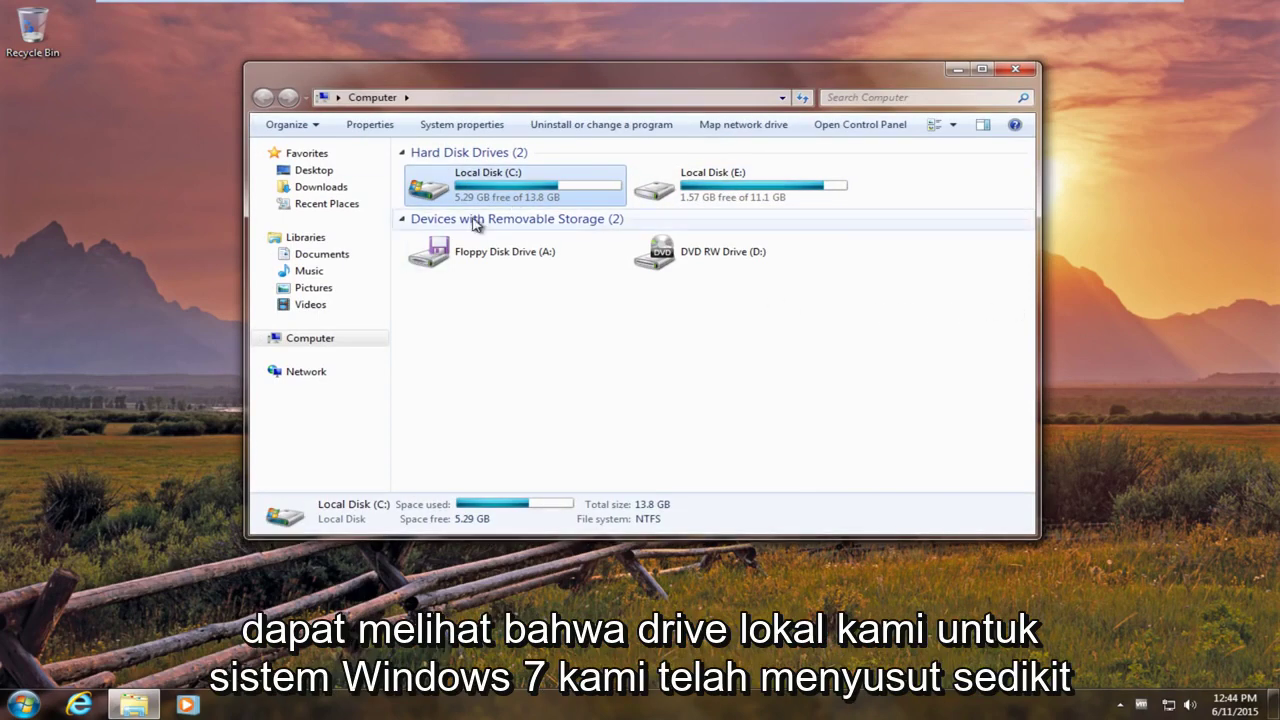
pyautogui.moveTo(567, 207)
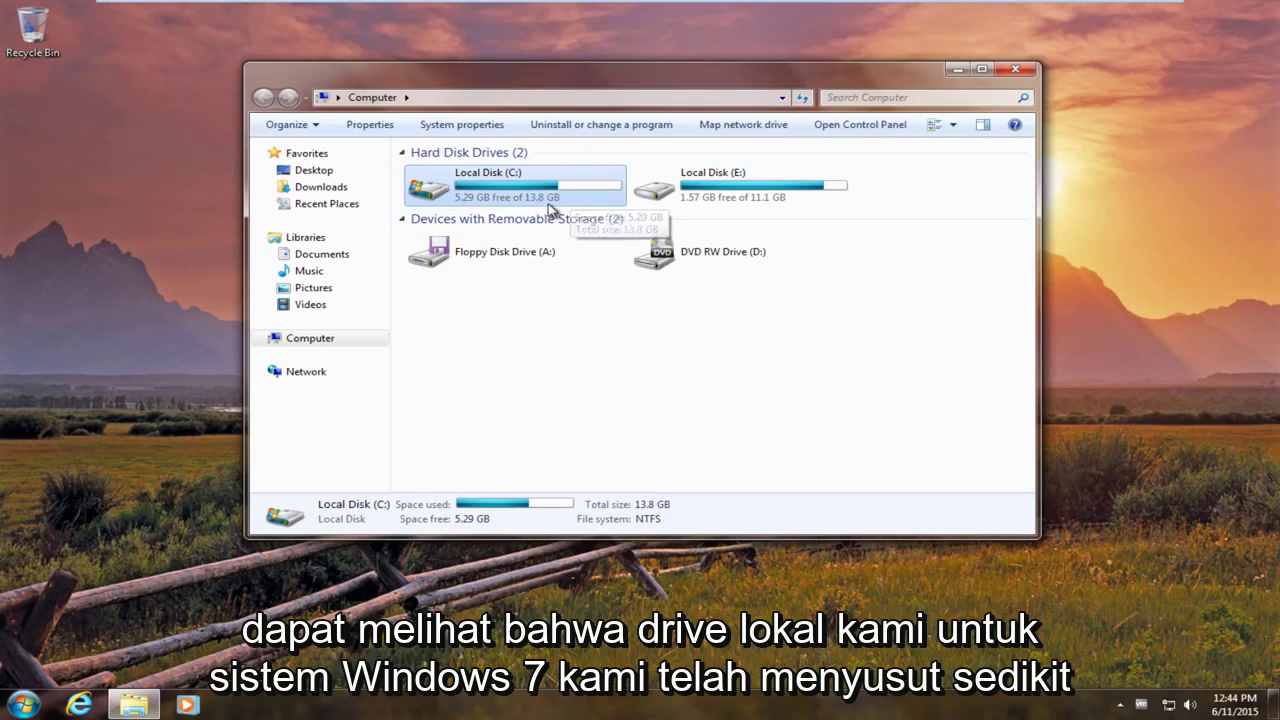
# View the computer's system properties to check the installed Windows edition, and close the window
pyautogui.moveTo(908, 87); pyautogui.dragTo(894, 54)
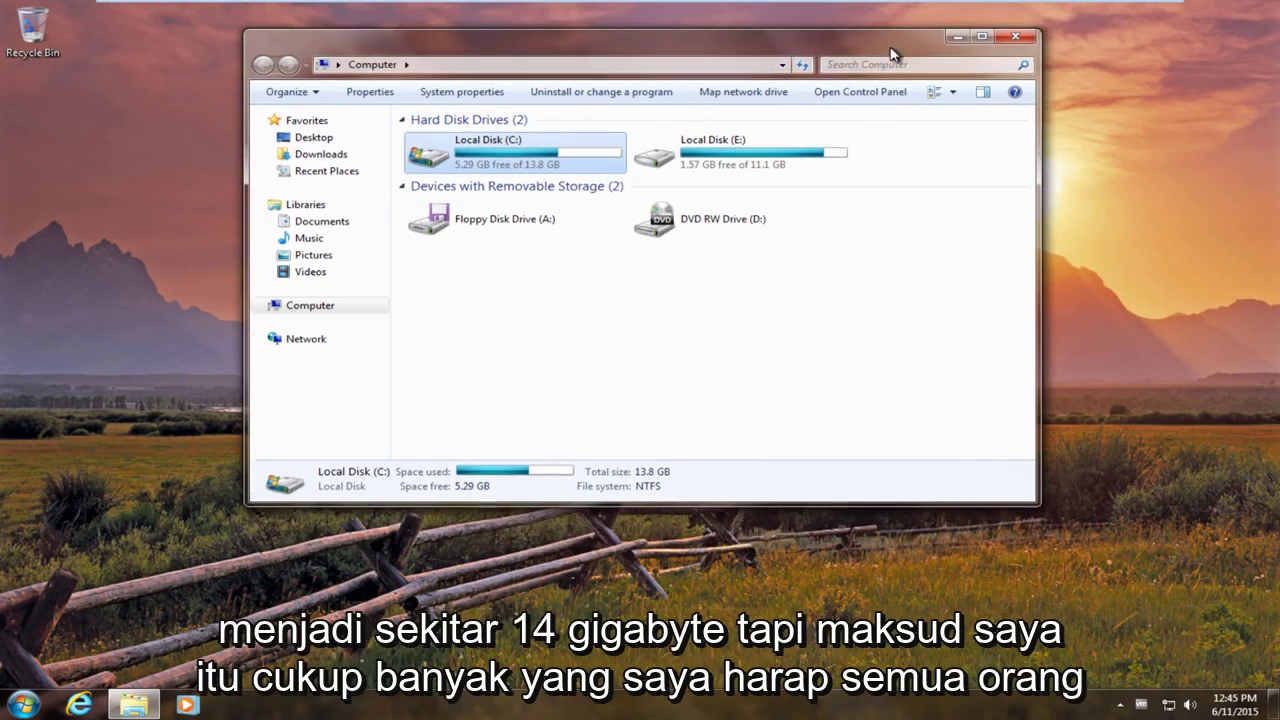
pyautogui.click(465, 92)
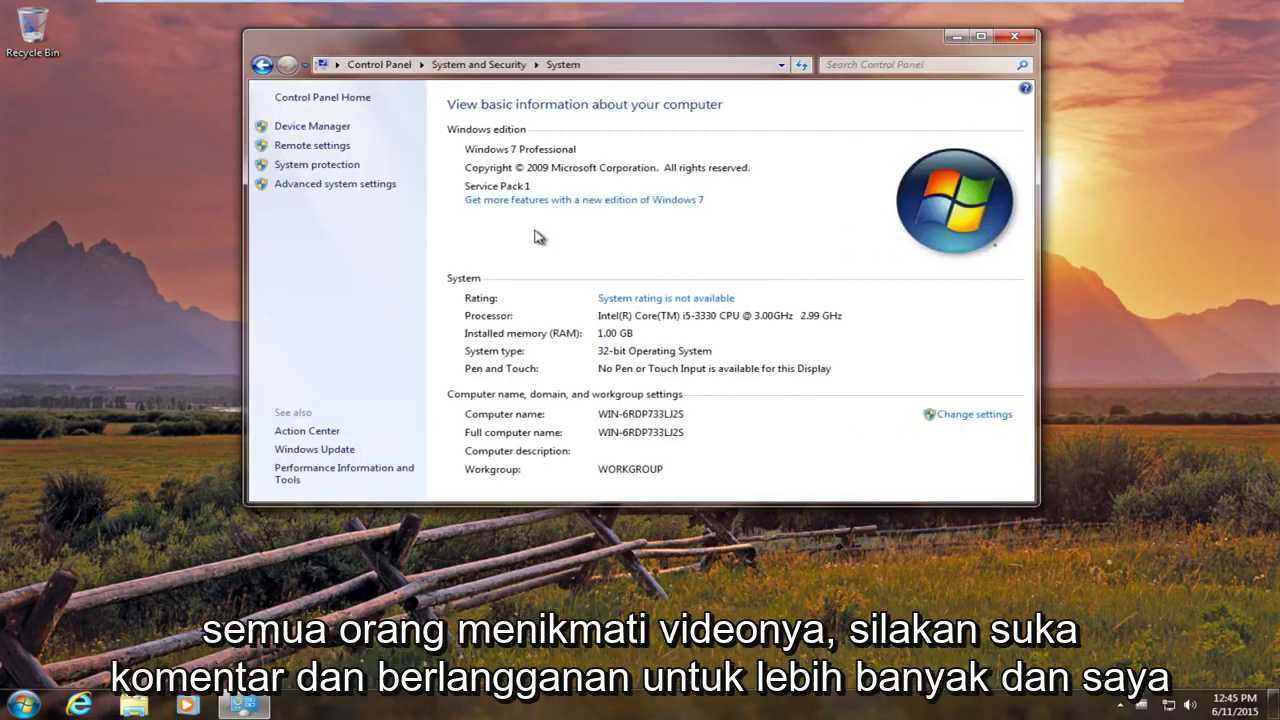
pyautogui.click(1019, 34)
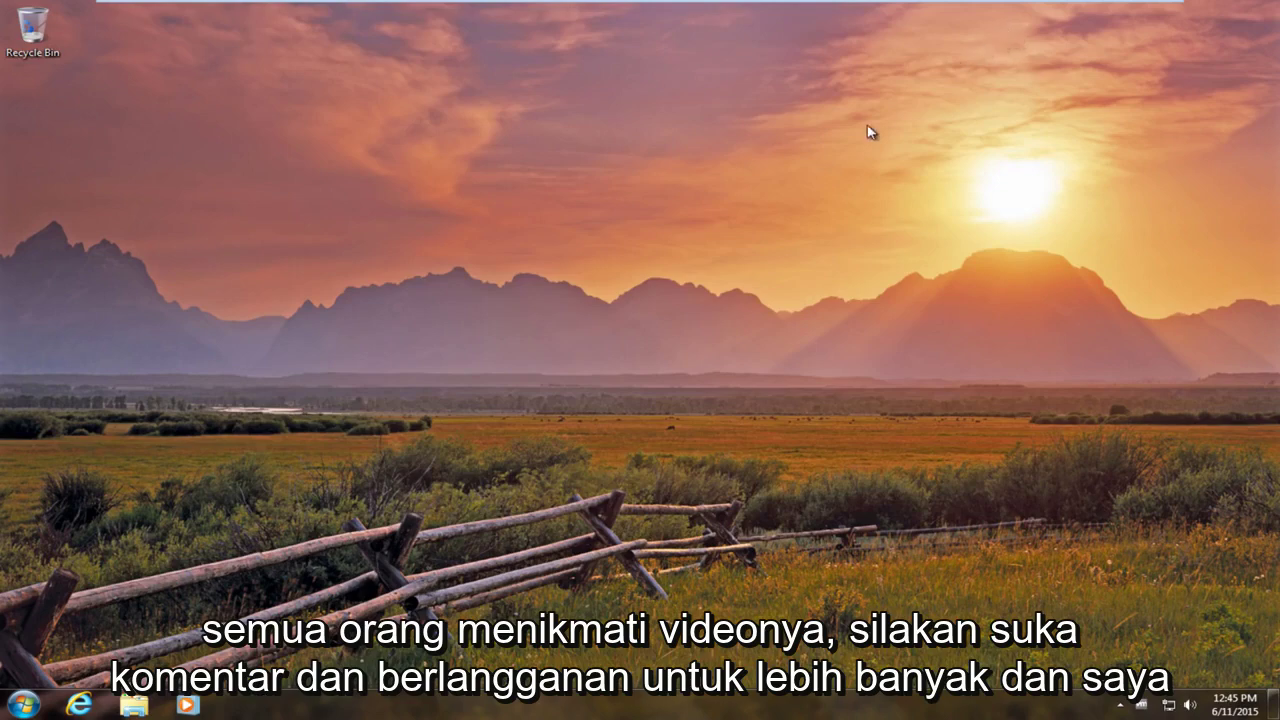